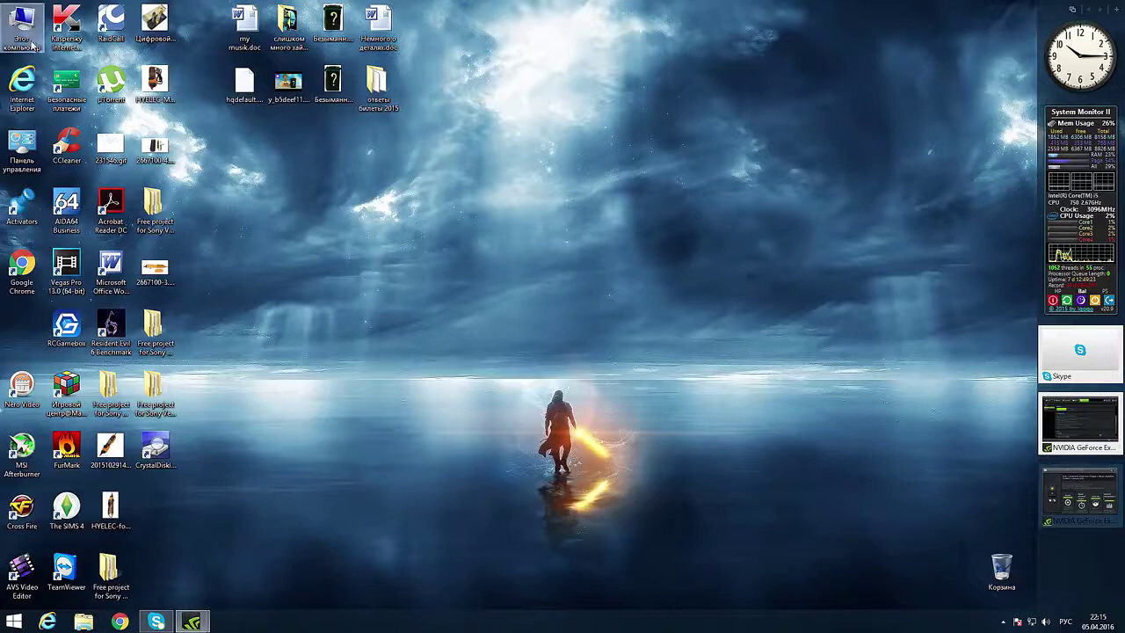
# - Open Disk Management in the computer's management console and initialize Disk 2 with the MBR partition style
pyautogui.rightClick(27, 28)
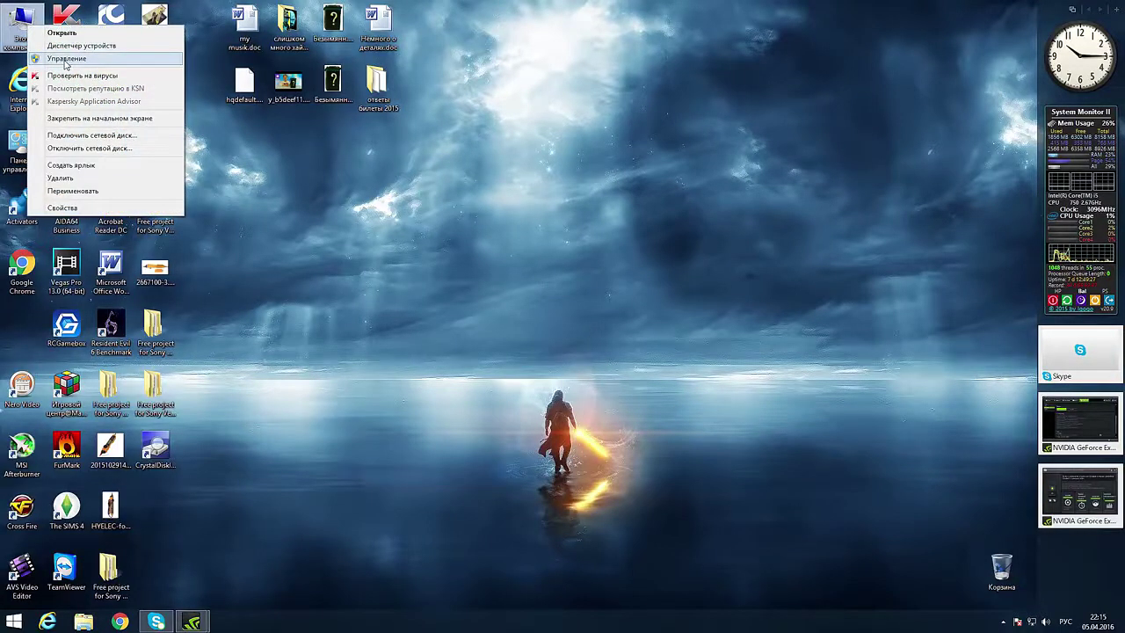
pyautogui.click(62, 63)
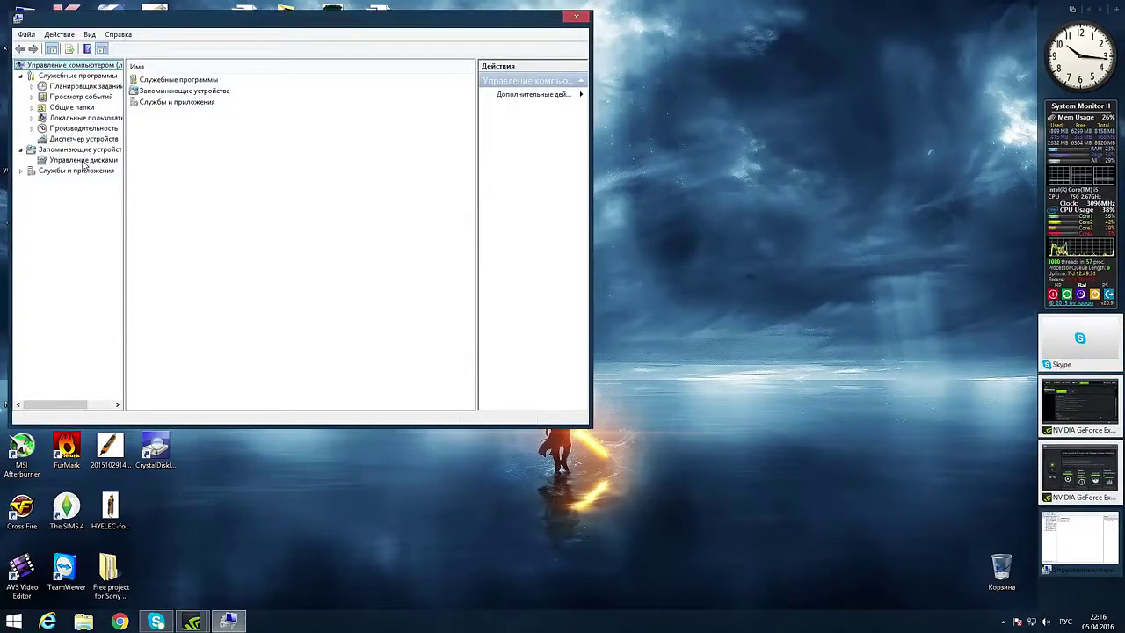
pyautogui.click(84, 160)
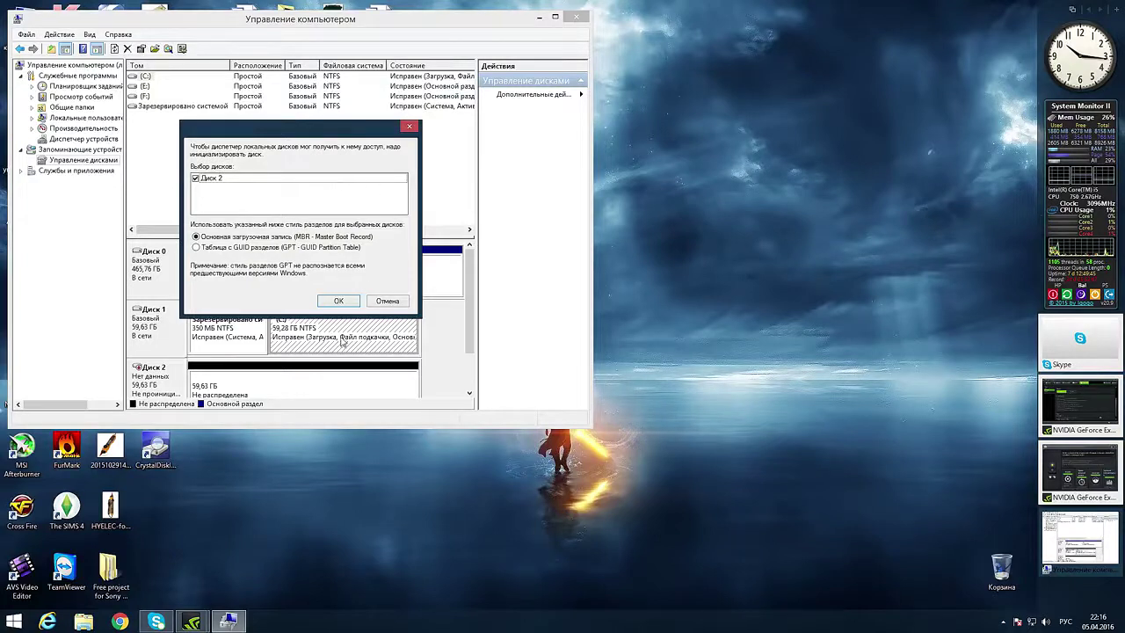
pyautogui.click(341, 301)
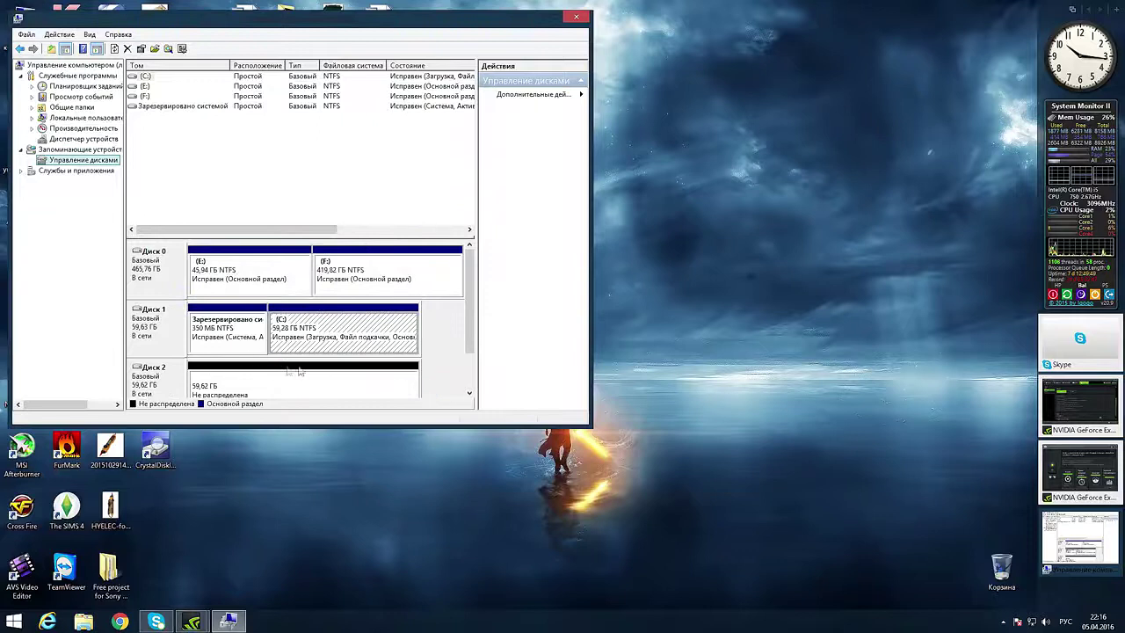
# - Create a 61053 MB simple volume on Disk 2 with drive letter D, quick-formatted as NTFS with the label "Новый том", and close Computer Management
pyautogui.click(473, 352)
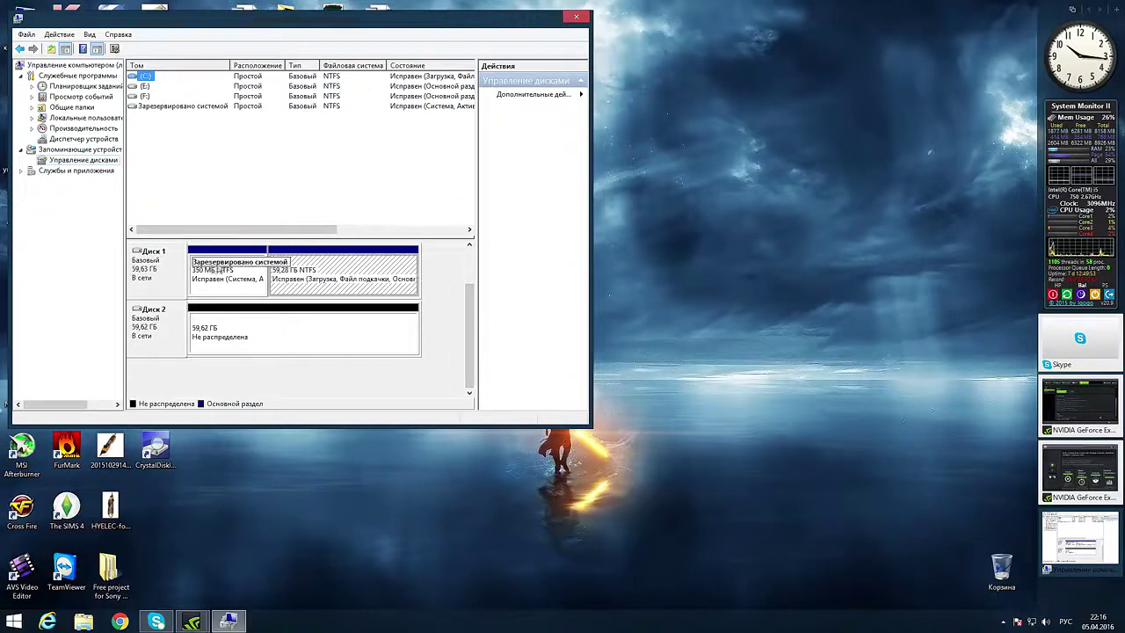
pyautogui.rightClick(219, 316)
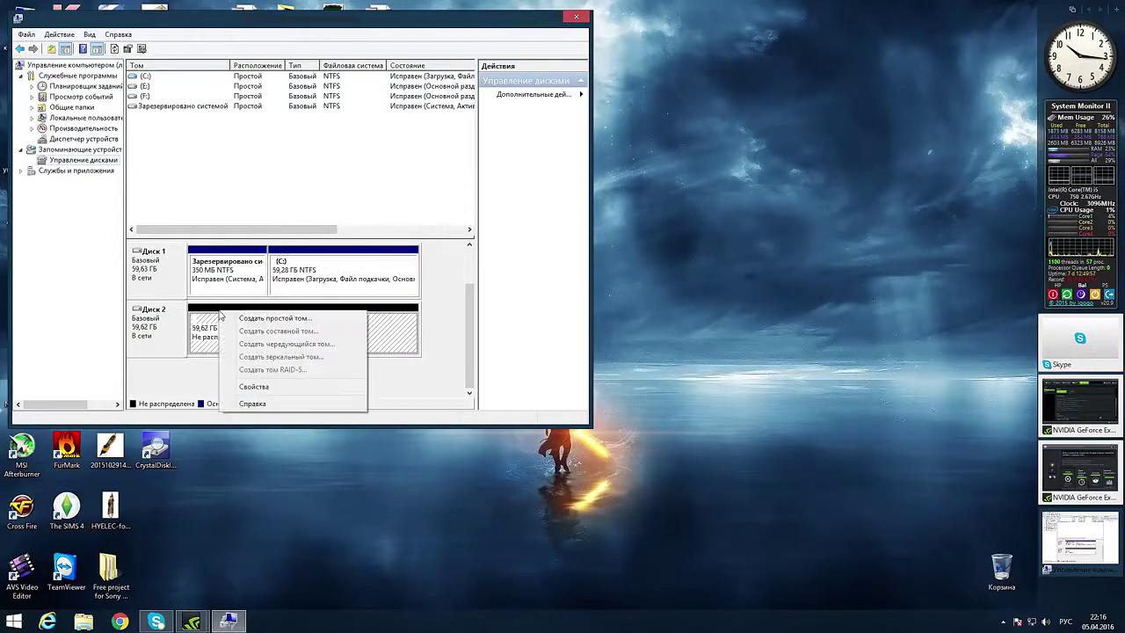
pyautogui.click(274, 319)
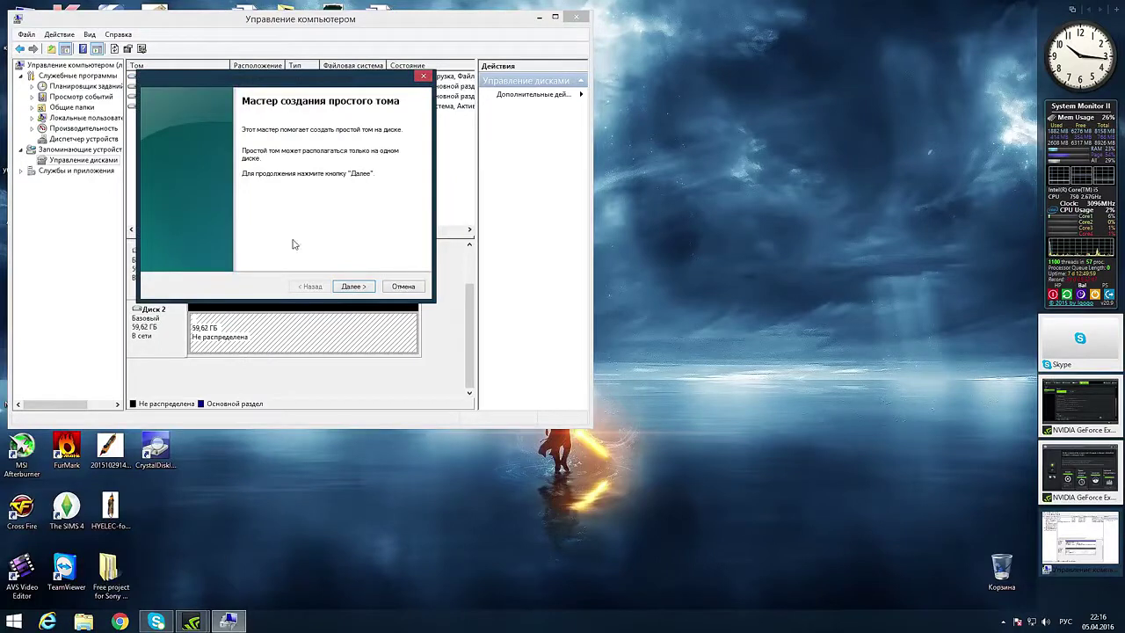
pyautogui.click(353, 286)
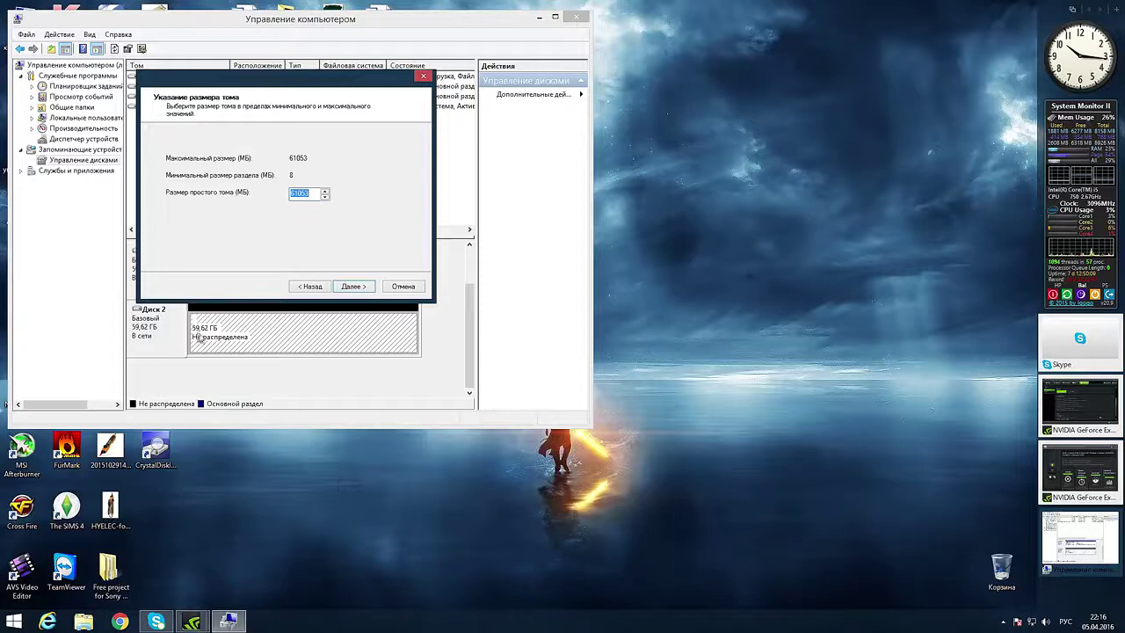
pyautogui.click(356, 287)
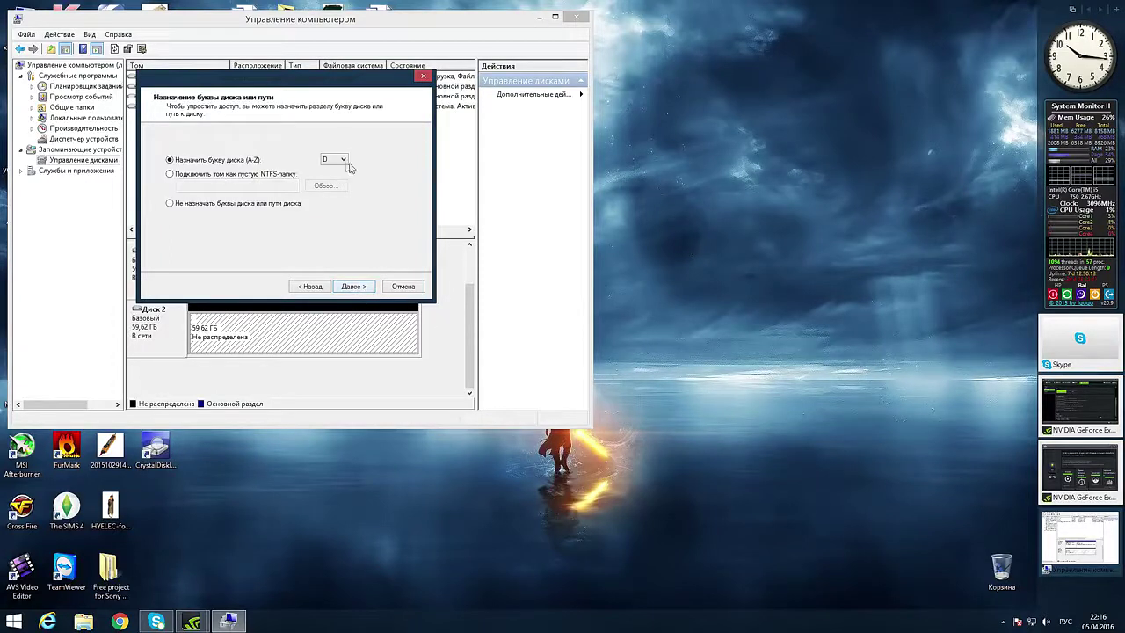
pyautogui.moveTo(254, 80)
pyautogui.mouseDown()
pyautogui.moveTo(557, 113)
pyautogui.moveTo(242, 99)
pyautogui.mouseUp()
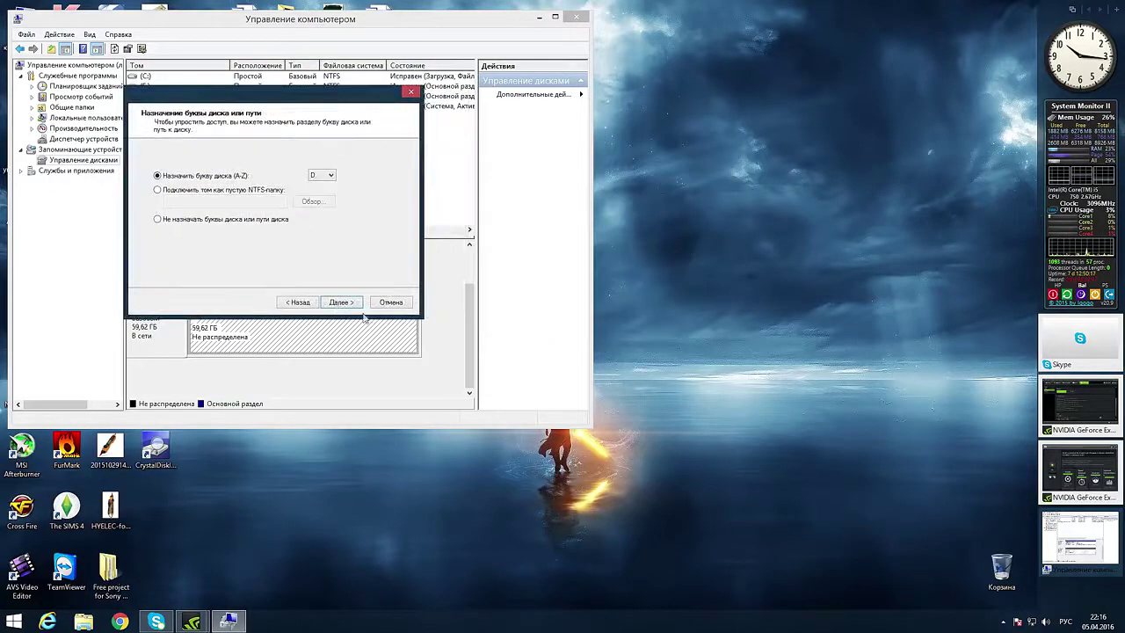
pyautogui.click(341, 302)
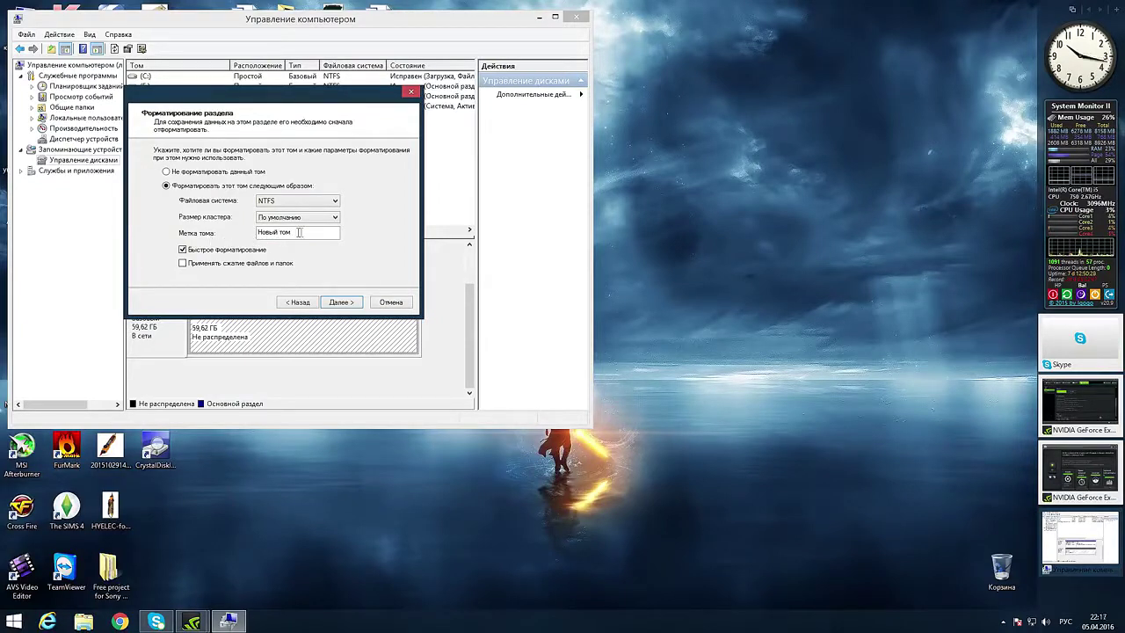
pyautogui.click(345, 303)
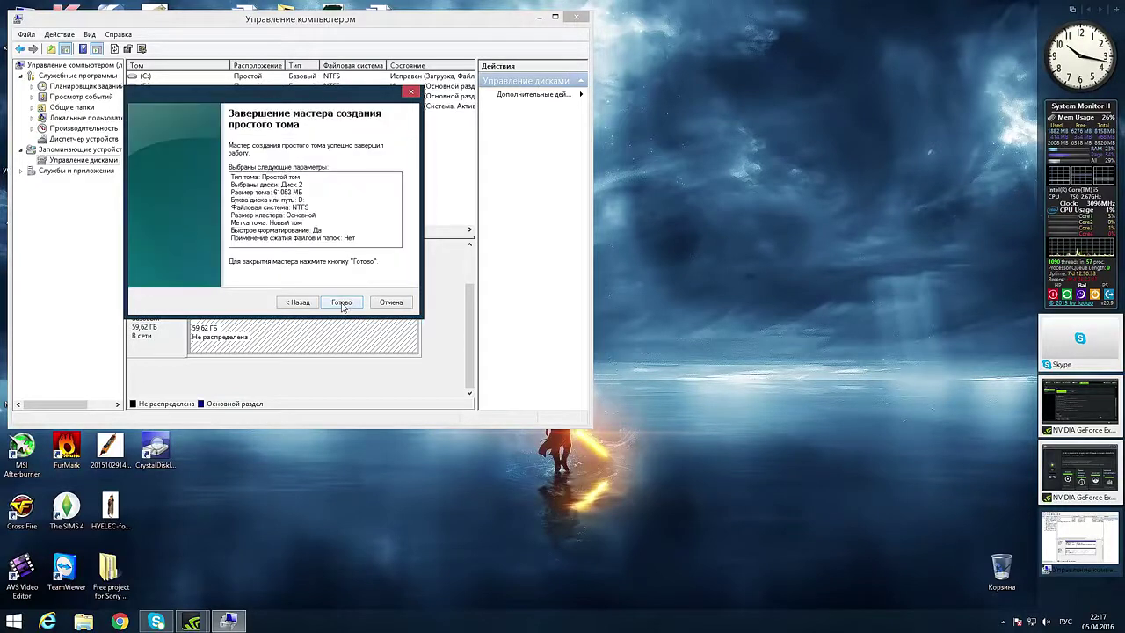
pyautogui.click(342, 302)
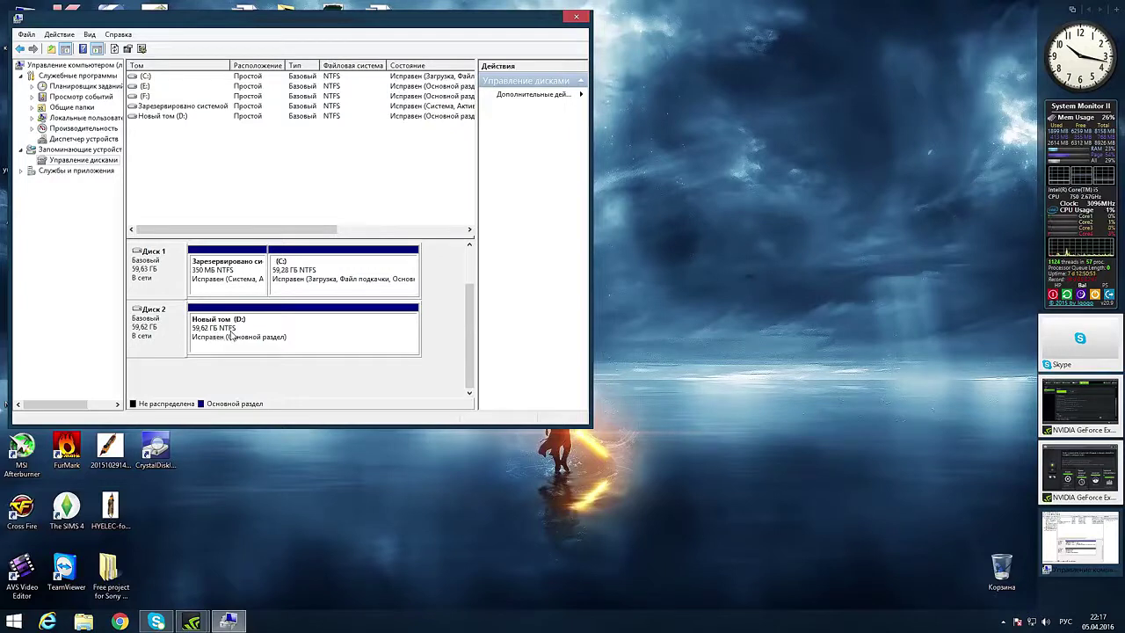
pyautogui.click(577, 17)
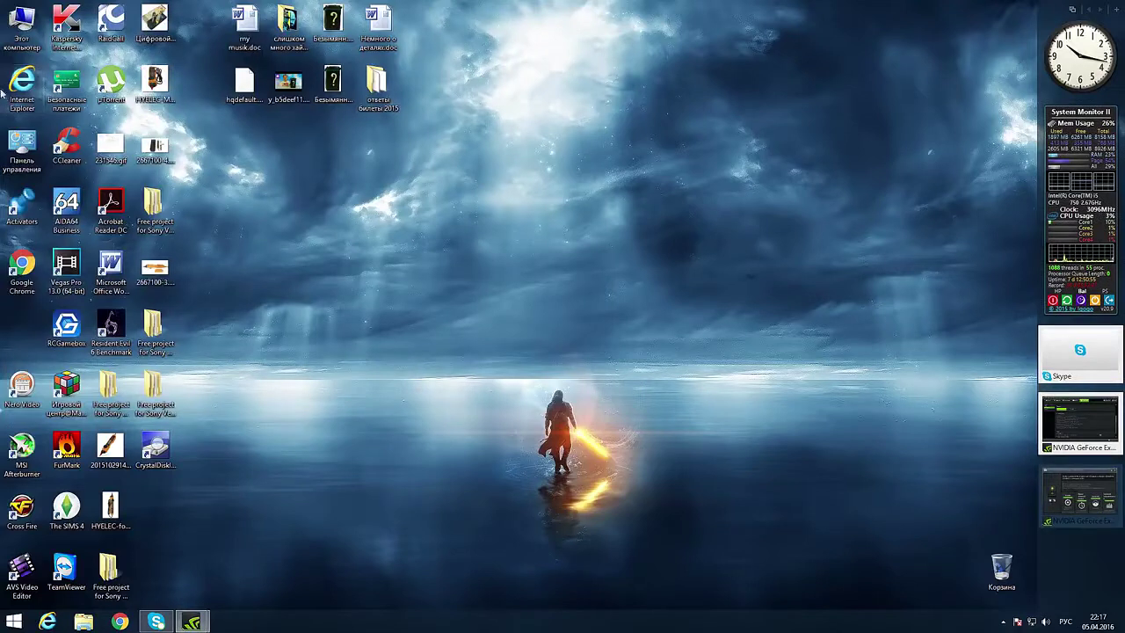
# - Look into the new D: volume from This PC, and return to the drive overview to compare the drives' capacities
pyautogui.doubleClick(23, 25)
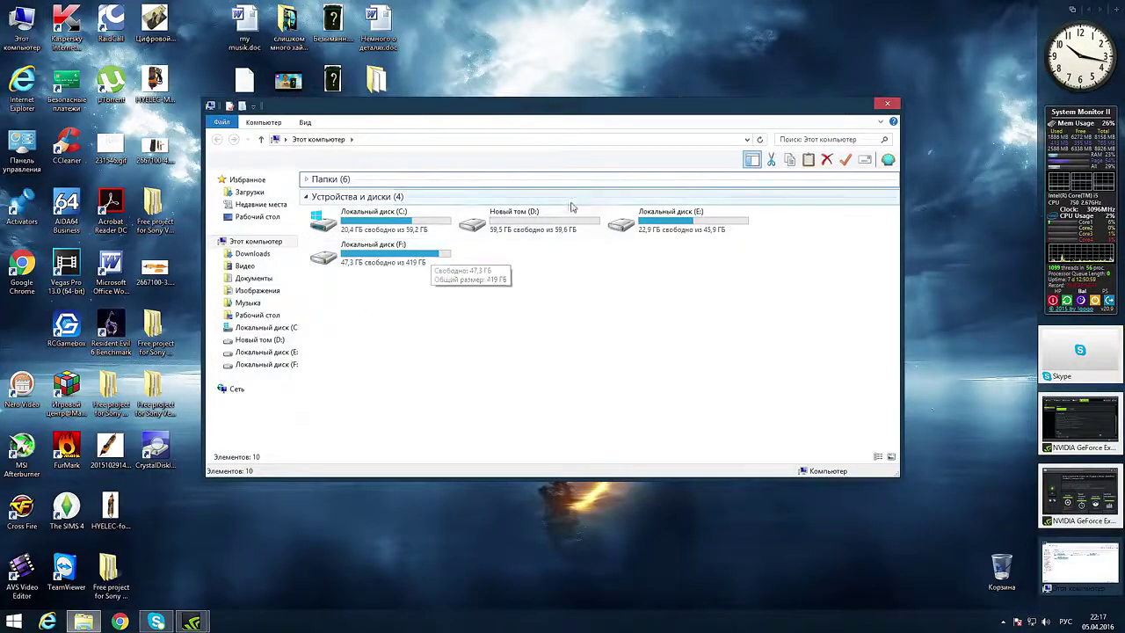
pyautogui.doubleClick(536, 227)
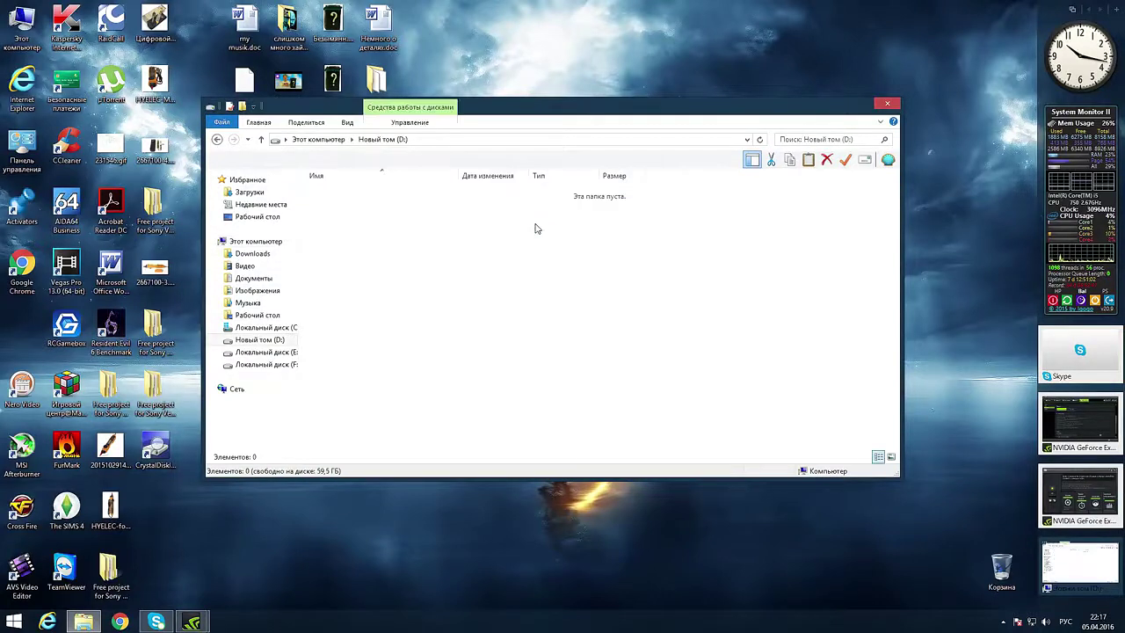
pyautogui.click(217, 139)
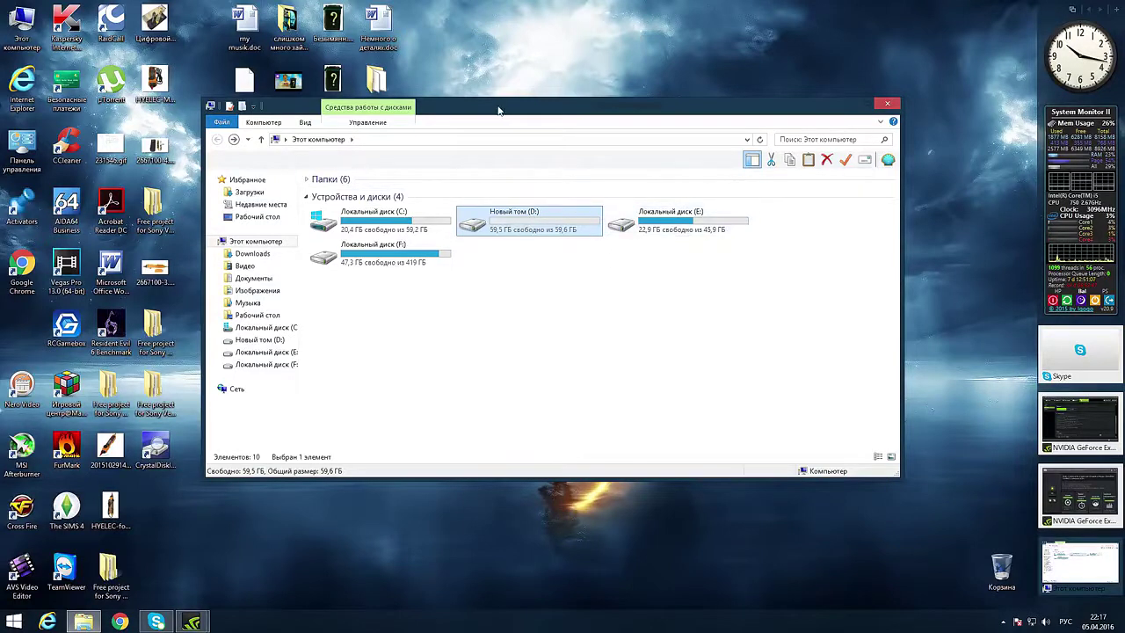
pyautogui.moveTo(506, 106); pyautogui.dragTo(560, 112)
pyautogui.moveTo(569, 227)
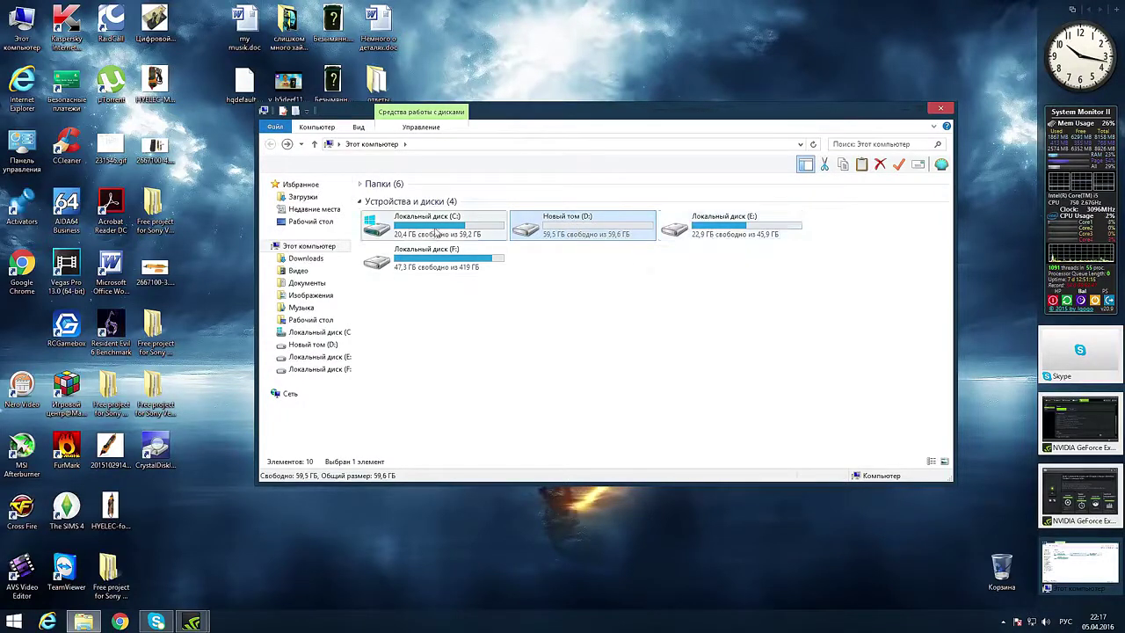
pyautogui.moveTo(481, 232)
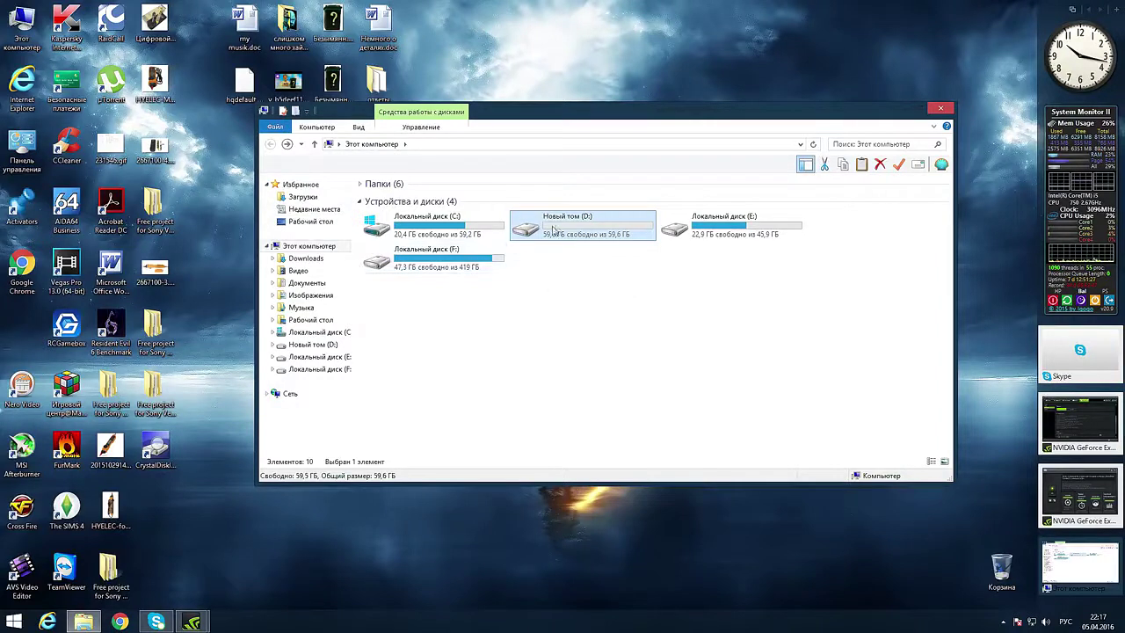
pyautogui.moveTo(497, 116); pyautogui.dragTo(612, 122)
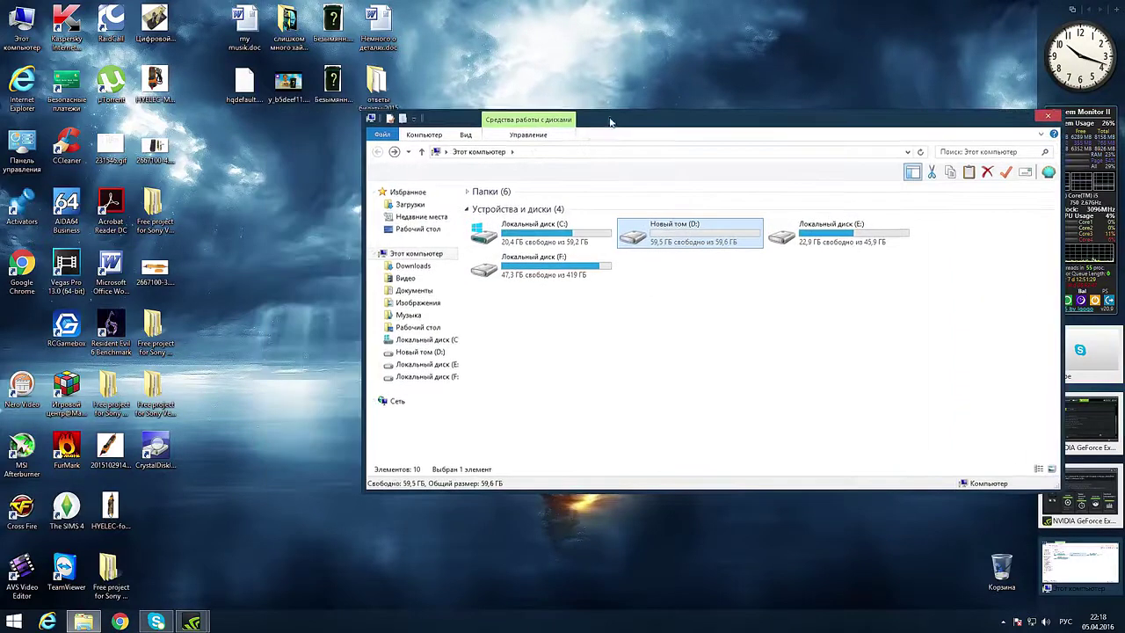
# - Switch to CrystalDiskMark and run all benchmark tests on drive D: with 2 test passes
pyautogui.click(84, 622)
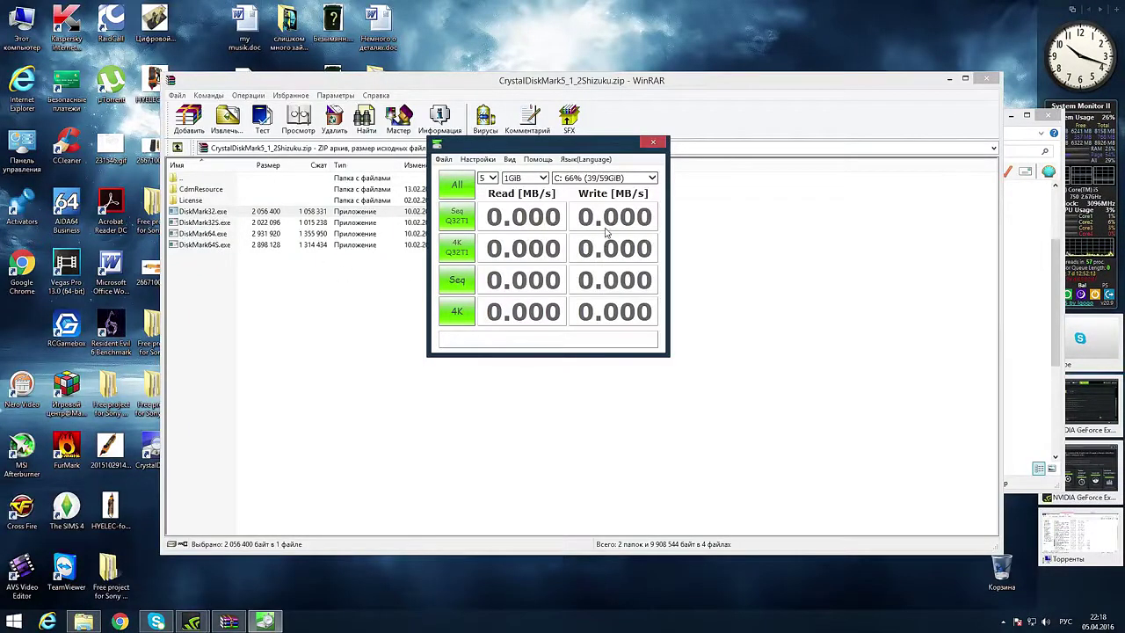
pyautogui.click(488, 178)
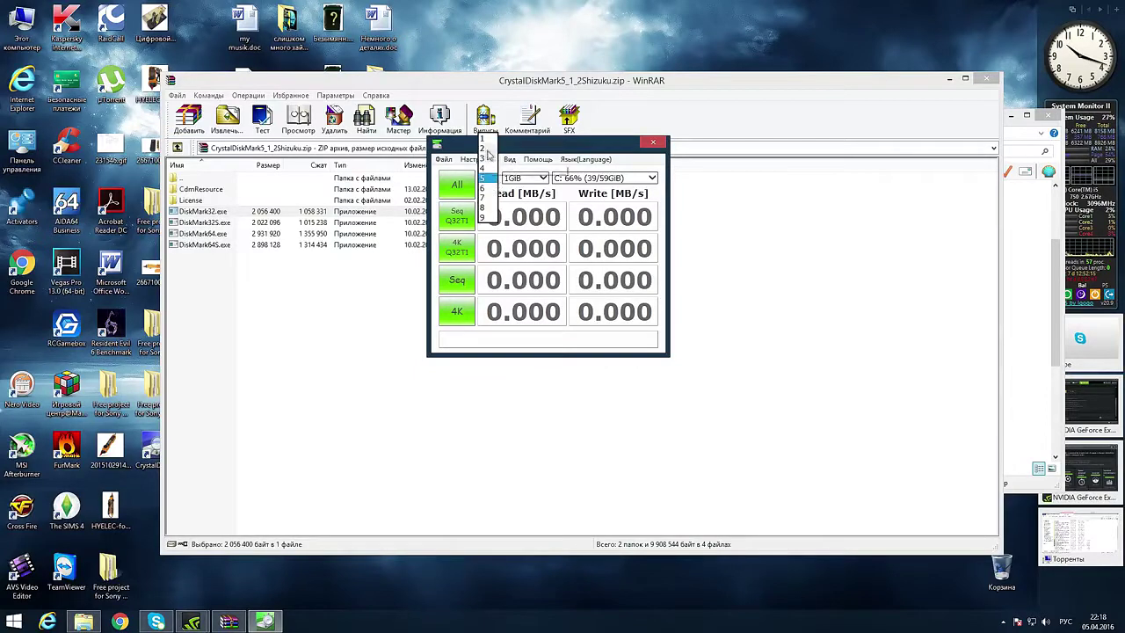
pyautogui.click(488, 154)
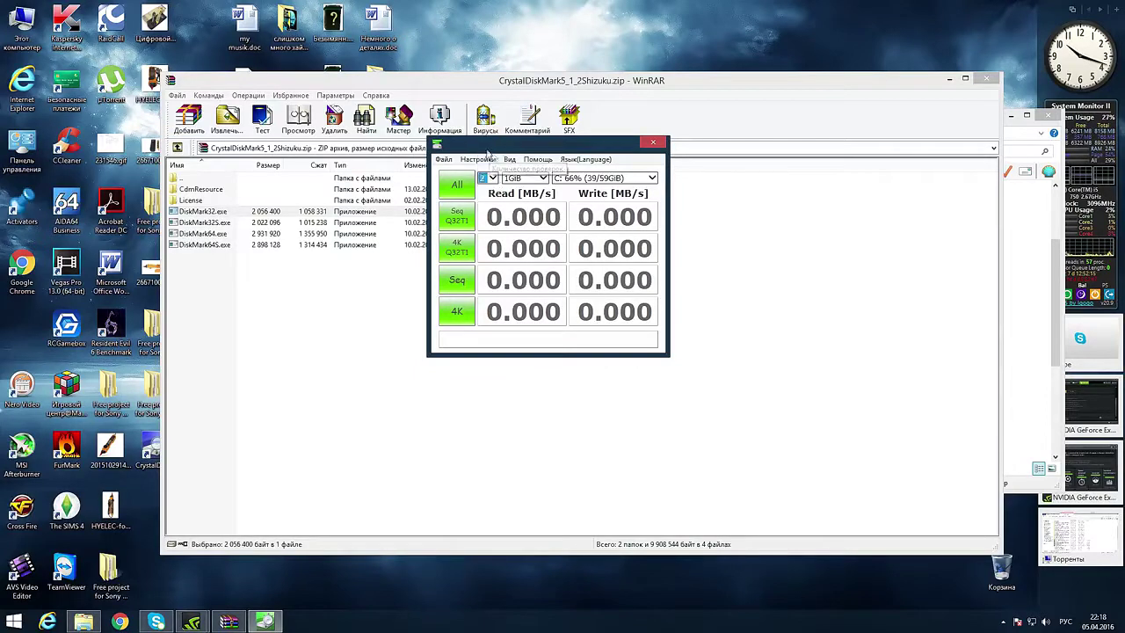
pyautogui.click(654, 179)
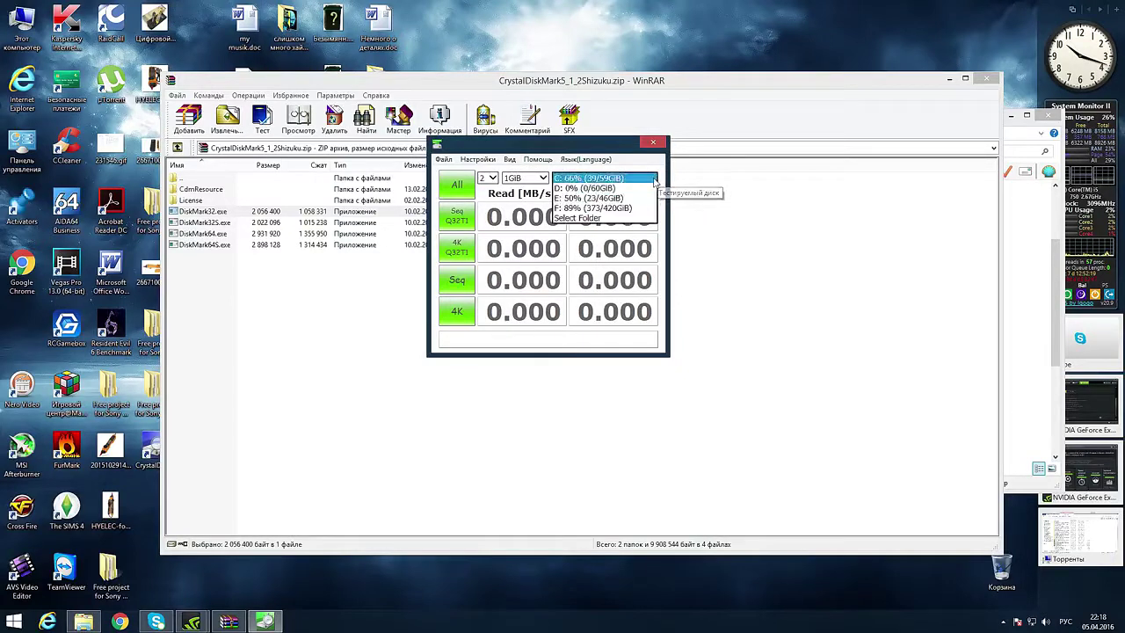
pyautogui.click(600, 189)
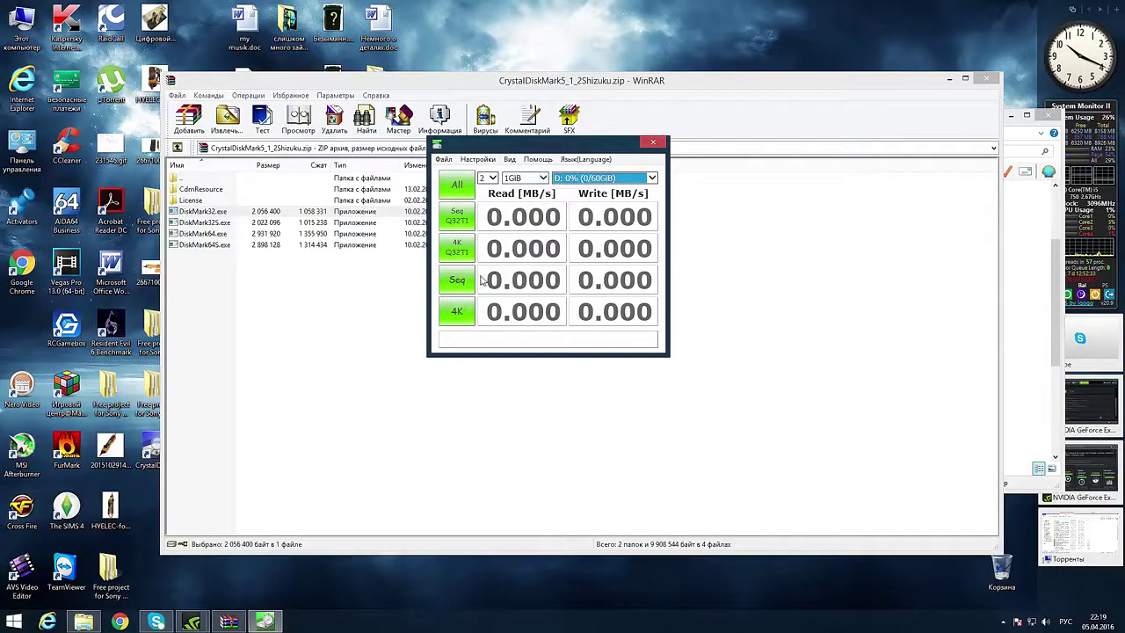
pyautogui.click(456, 187)
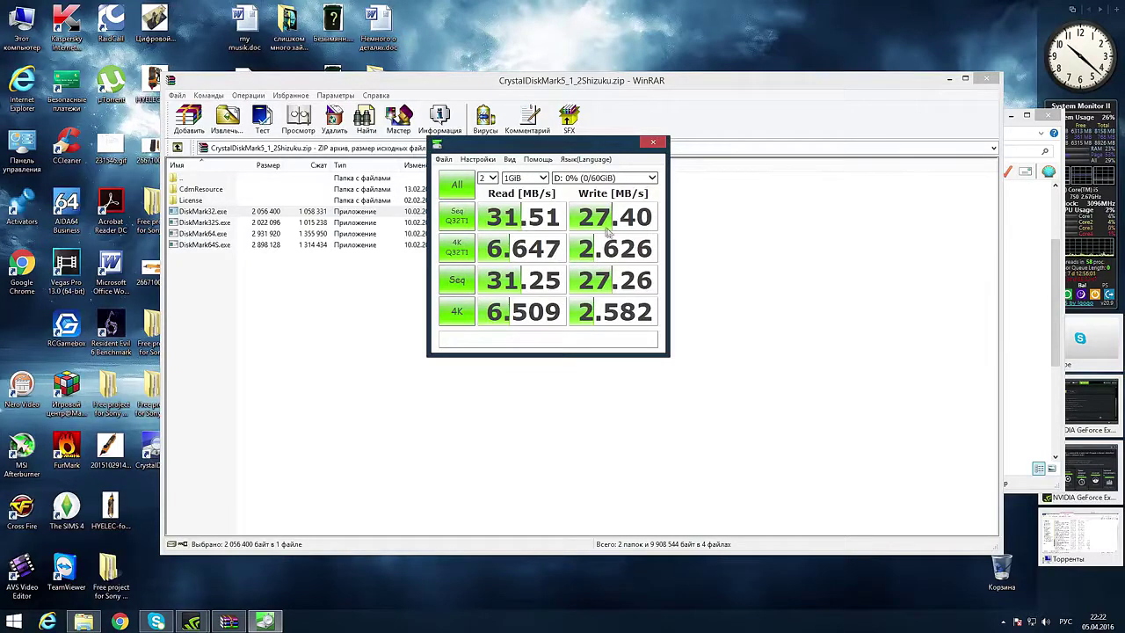
pyautogui.moveTo(529, 145); pyautogui.dragTo(651, 163)
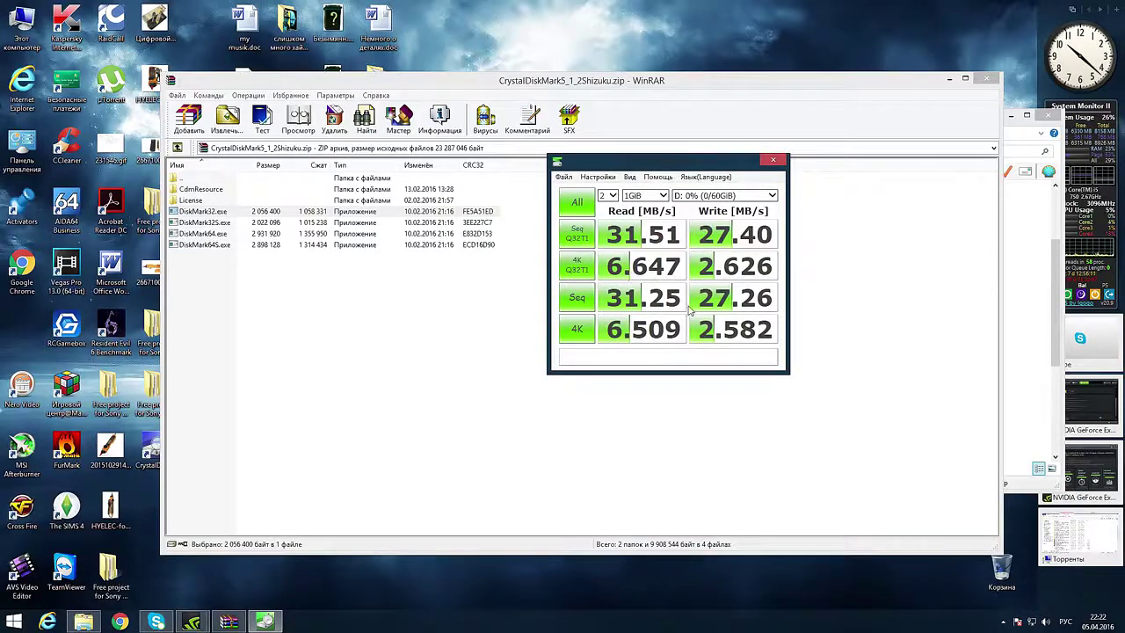
pyautogui.moveTo(705, 164); pyautogui.dragTo(600, 137)
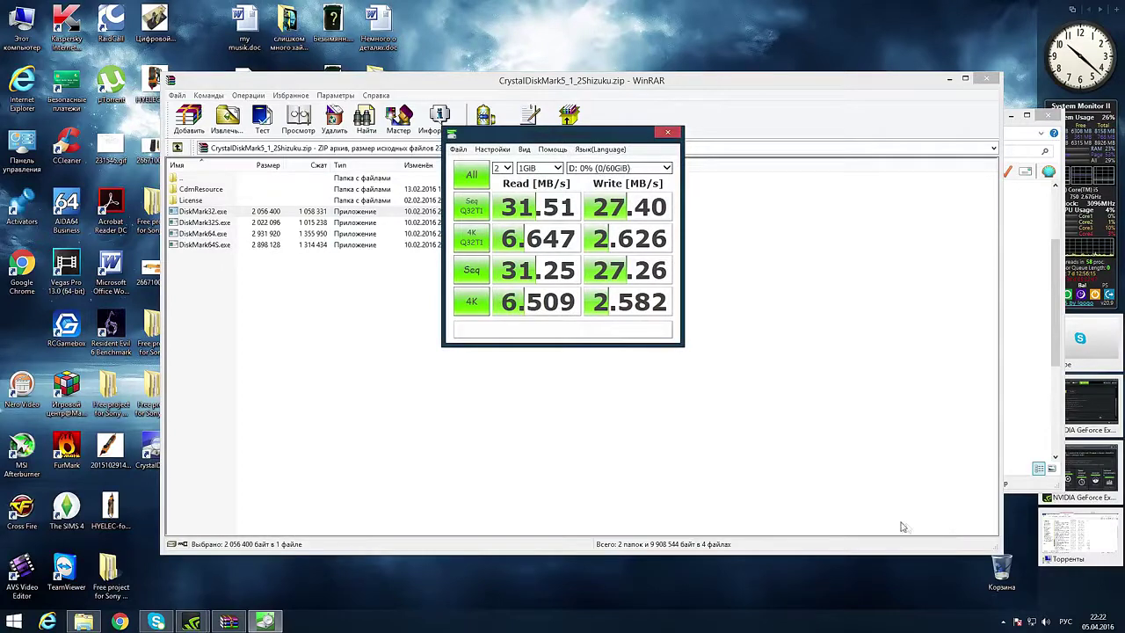
pyautogui.moveTo(543, 139); pyautogui.dragTo(607, 184)
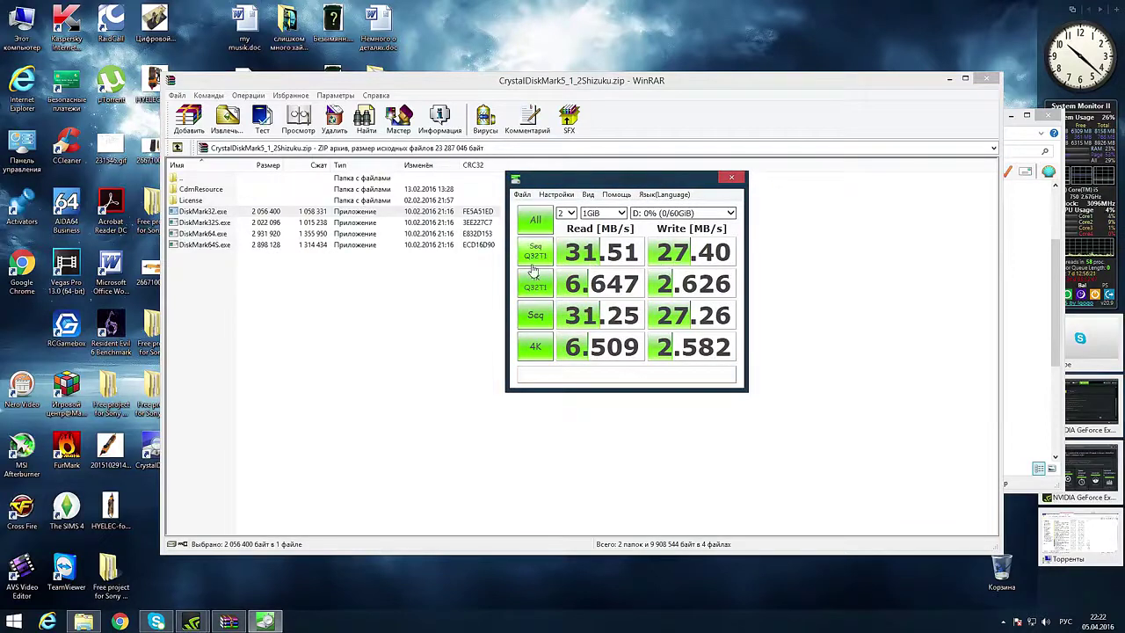
pyautogui.moveTo(582, 179); pyautogui.dragTo(605, 142)
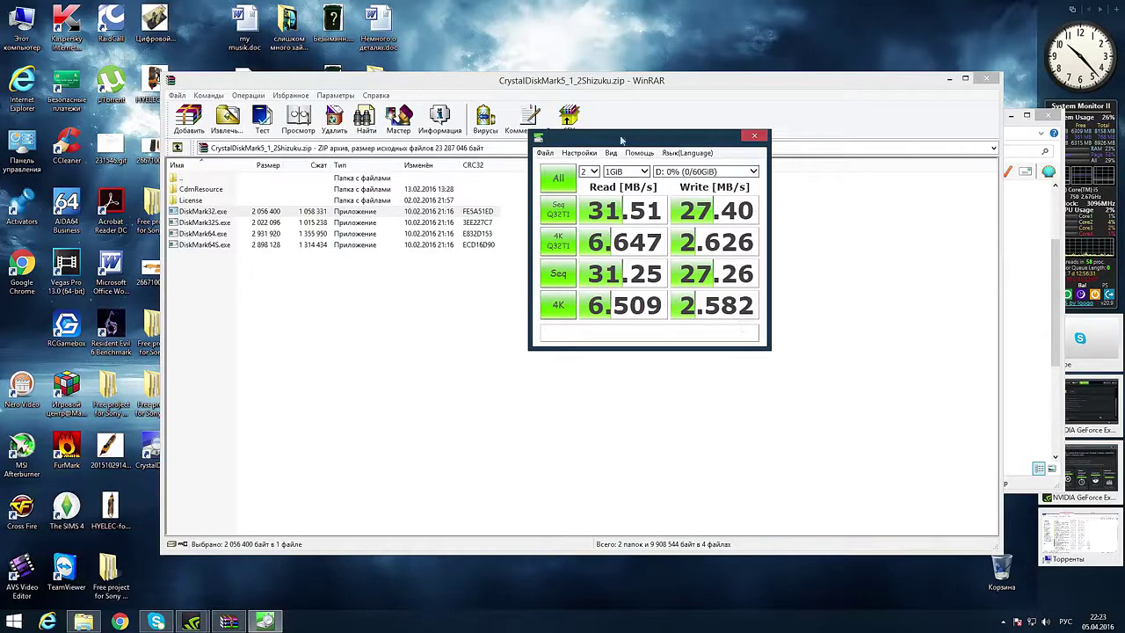
pyautogui.moveTo(612, 140); pyautogui.dragTo(600, 161)
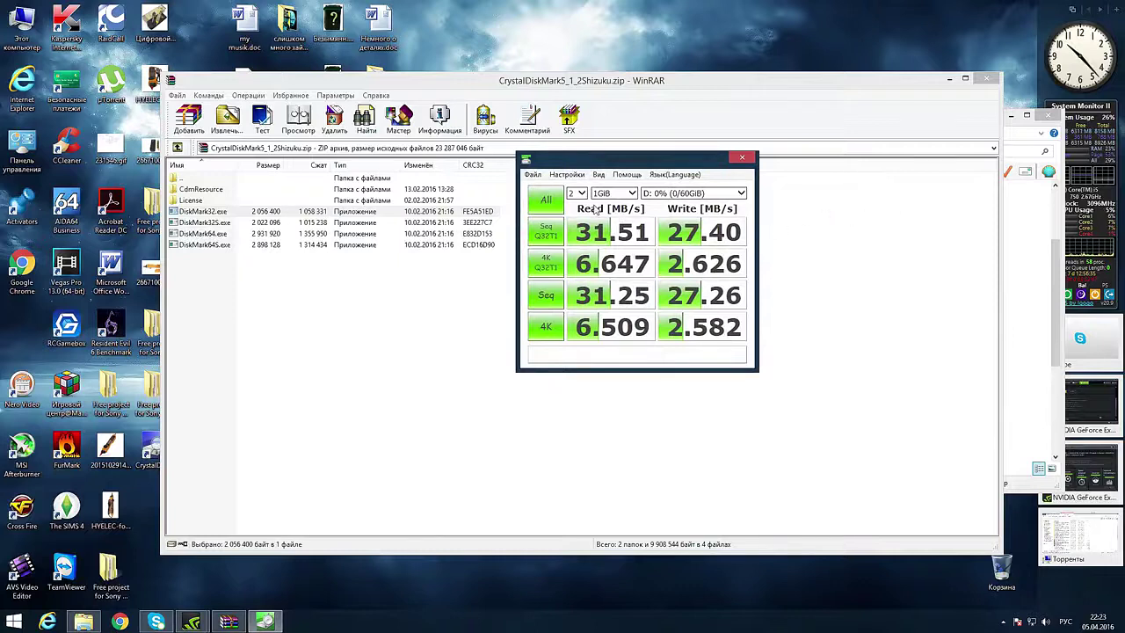
# - Set the test size to 500MiB and run all benchmark tests on drive D: again
pyautogui.click(629, 194)
pyautogui.click(607, 183)
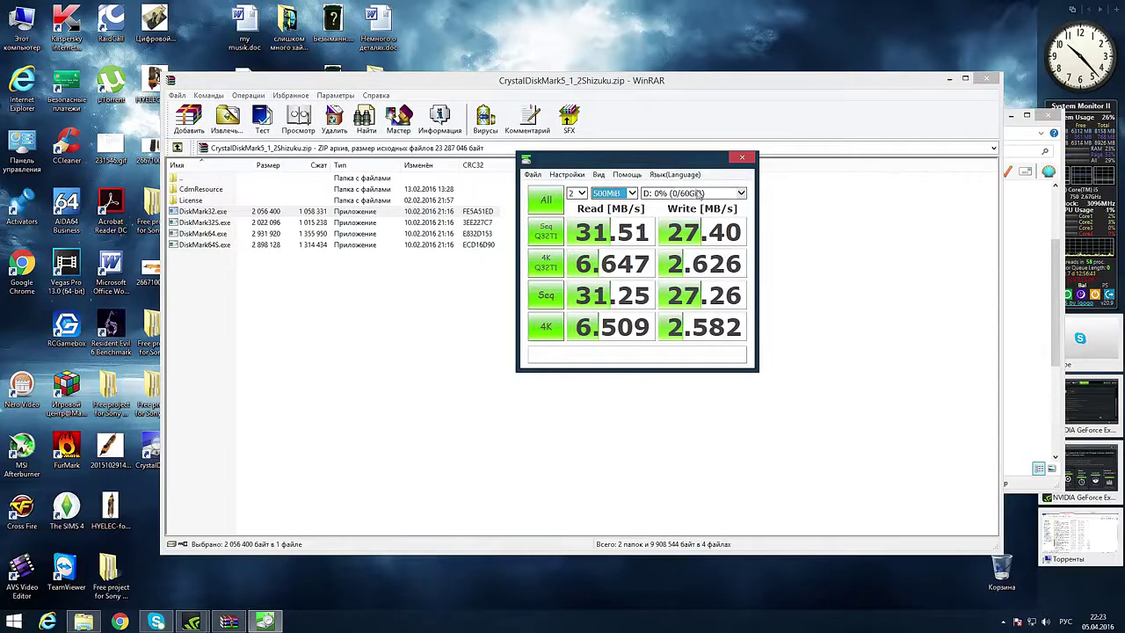
pyautogui.moveTo(680, 158); pyautogui.dragTo(602, 130)
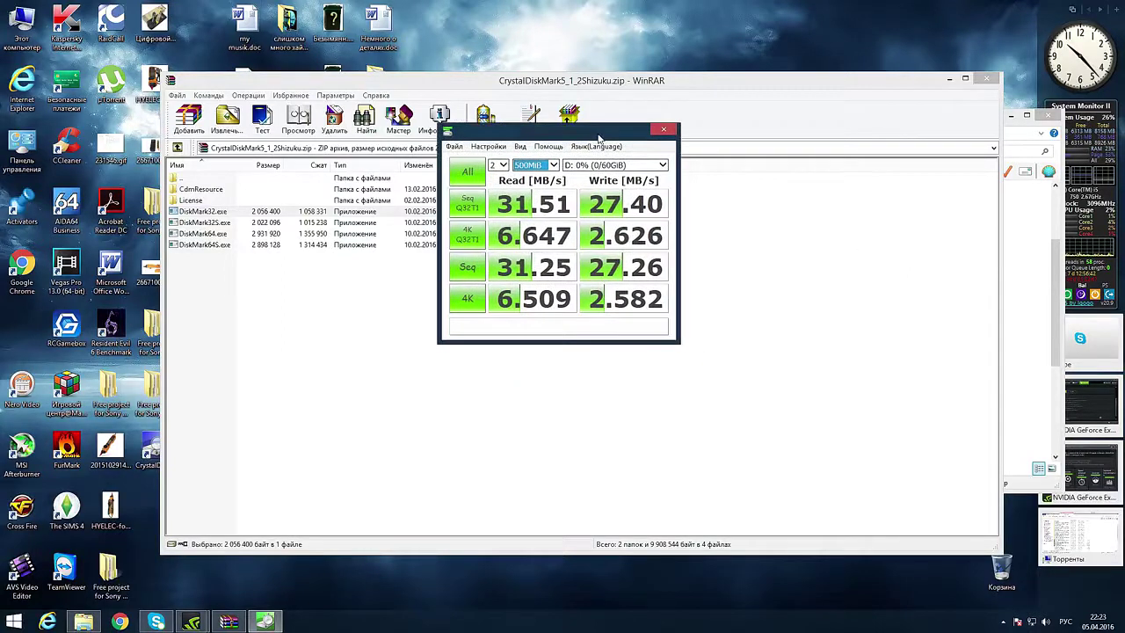
pyautogui.click(467, 174)
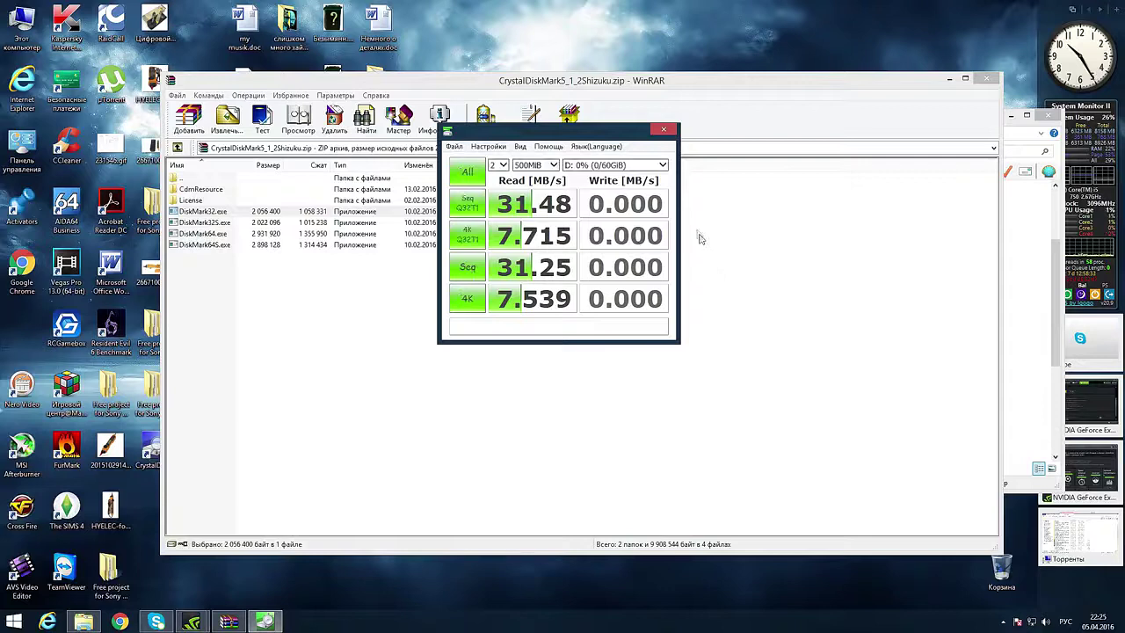
# - Run all benchmark tests on drive E: with the 500MiB test size and review its read and write speeds
pyautogui.click(663, 166)
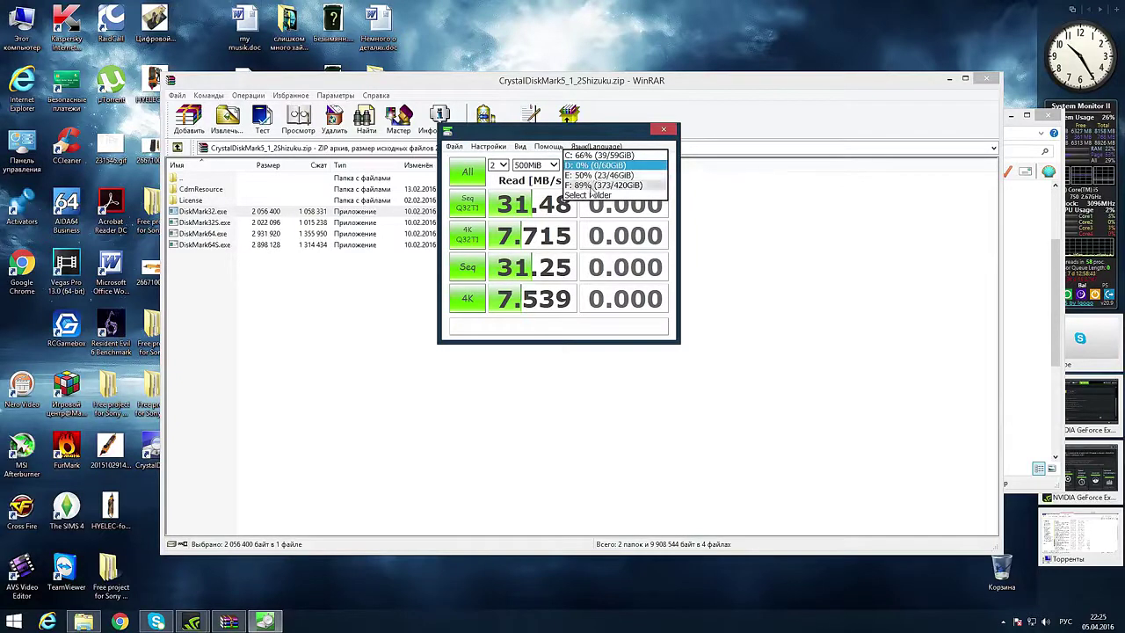
pyautogui.click(593, 178)
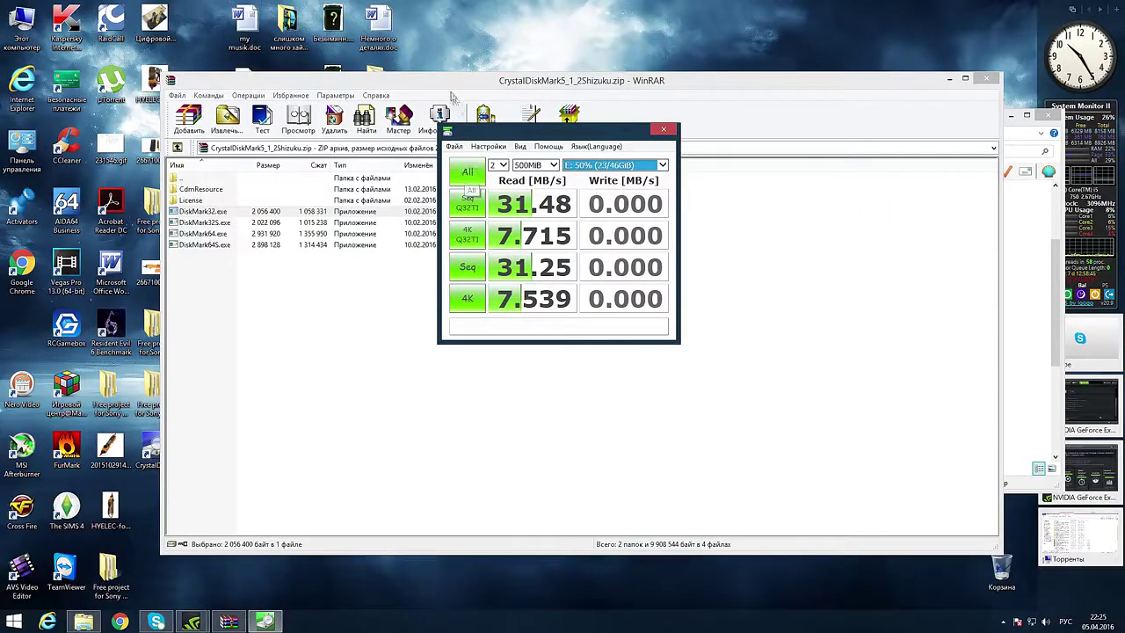
pyautogui.doubleClick(22, 22)
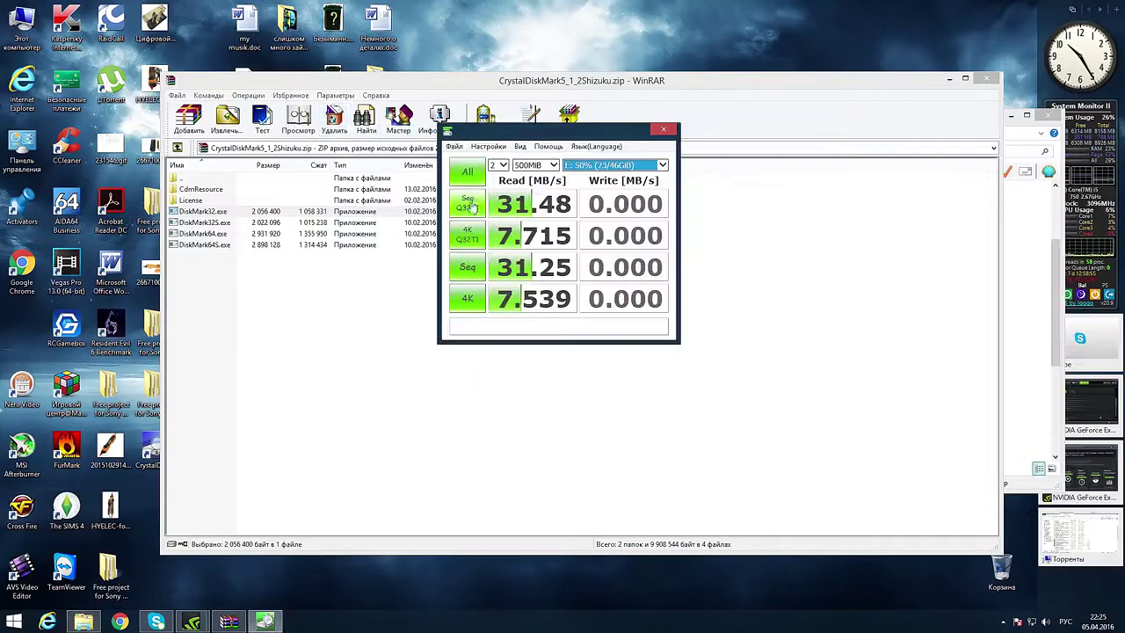
pyautogui.click(468, 171)
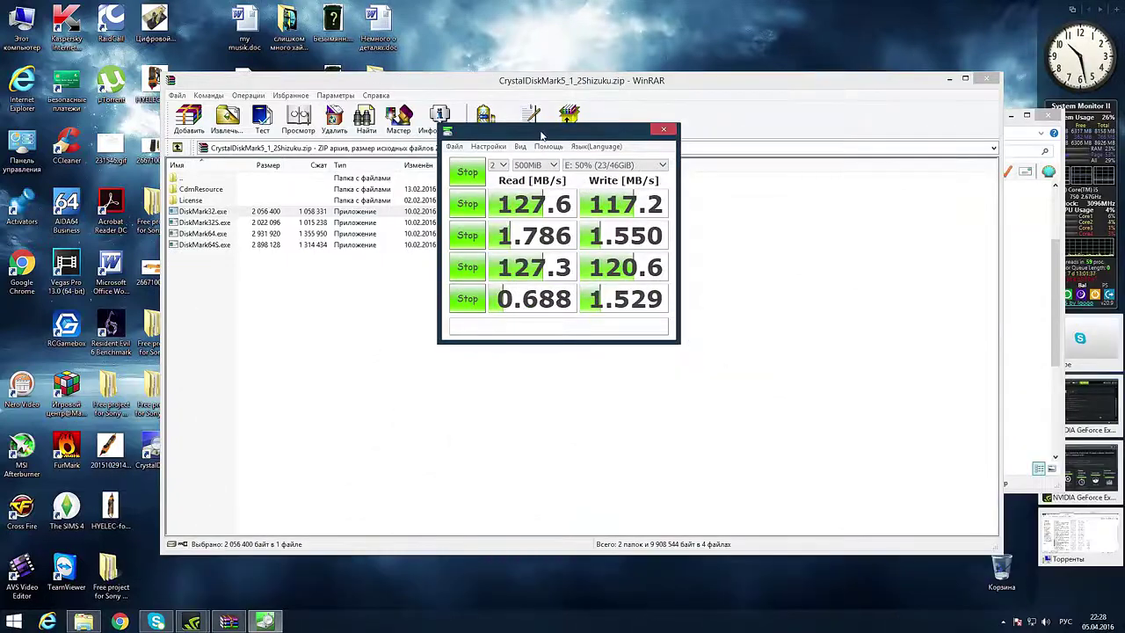
pyautogui.moveTo(539, 134); pyautogui.dragTo(520, 127)
pyautogui.moveTo(580, 230)
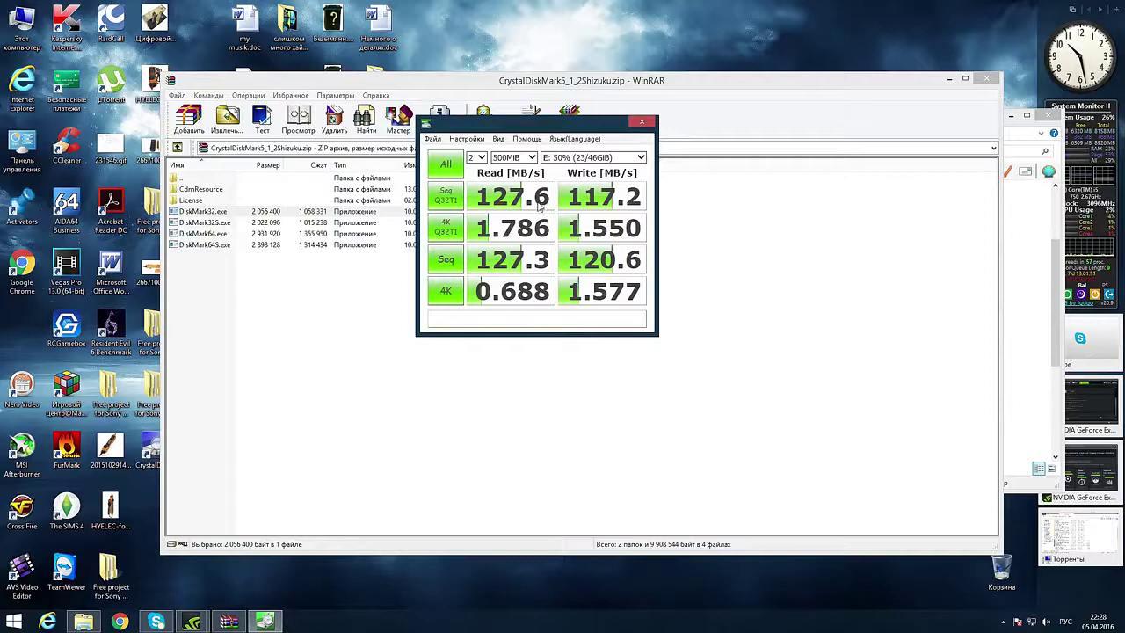
pyautogui.moveTo(521, 131); pyautogui.dragTo(629, 113)
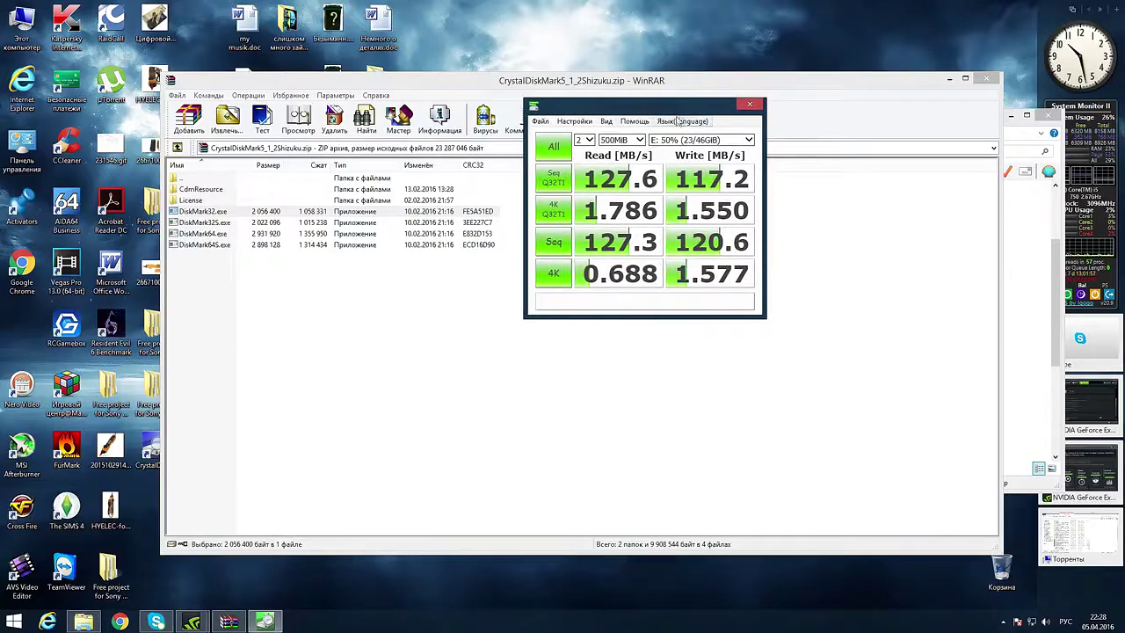
pyautogui.moveTo(648, 112); pyautogui.dragTo(657, 189)
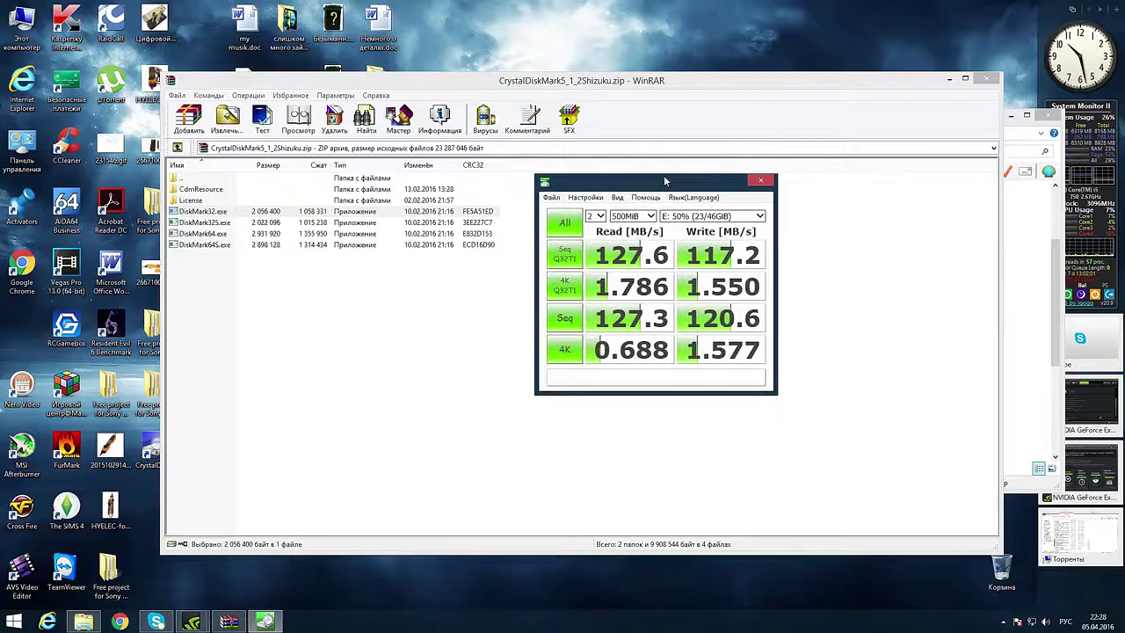
pyautogui.moveTo(741, 285)
pyautogui.moveTo(631, 186); pyautogui.dragTo(662, 186)
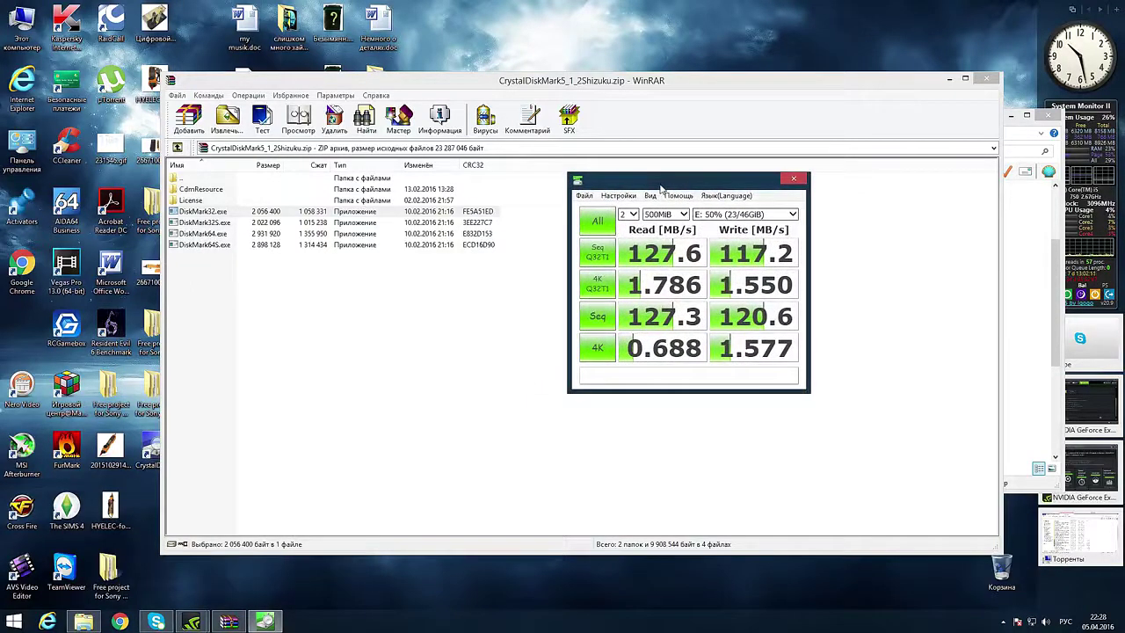
# - Close CrystalDiskMark and decline adding the changed files to the CrystalDiskMark5_1_2Shizuku.zip archive
pyautogui.click(794, 178)
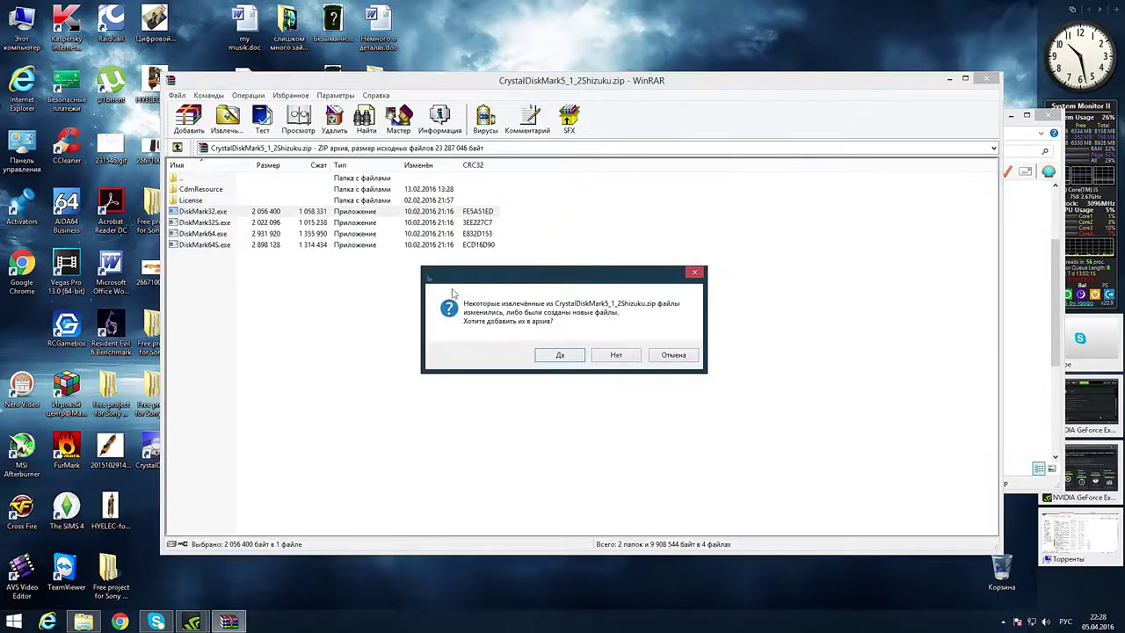
pyautogui.click(617, 355)
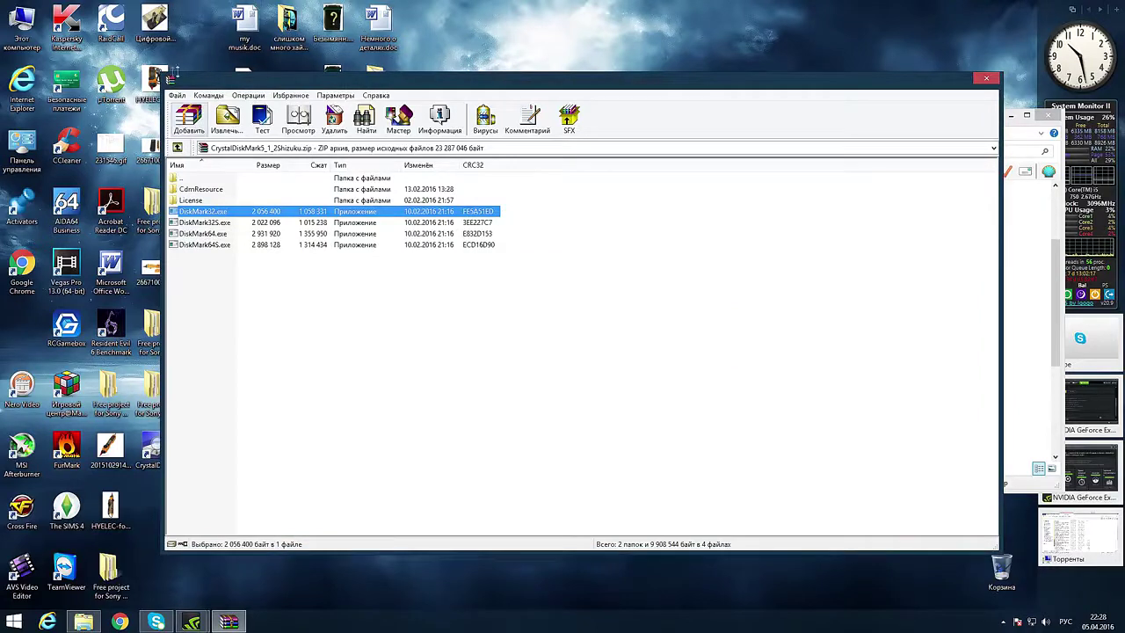
pyautogui.moveTo(267, 84); pyautogui.dragTo(286, 143)
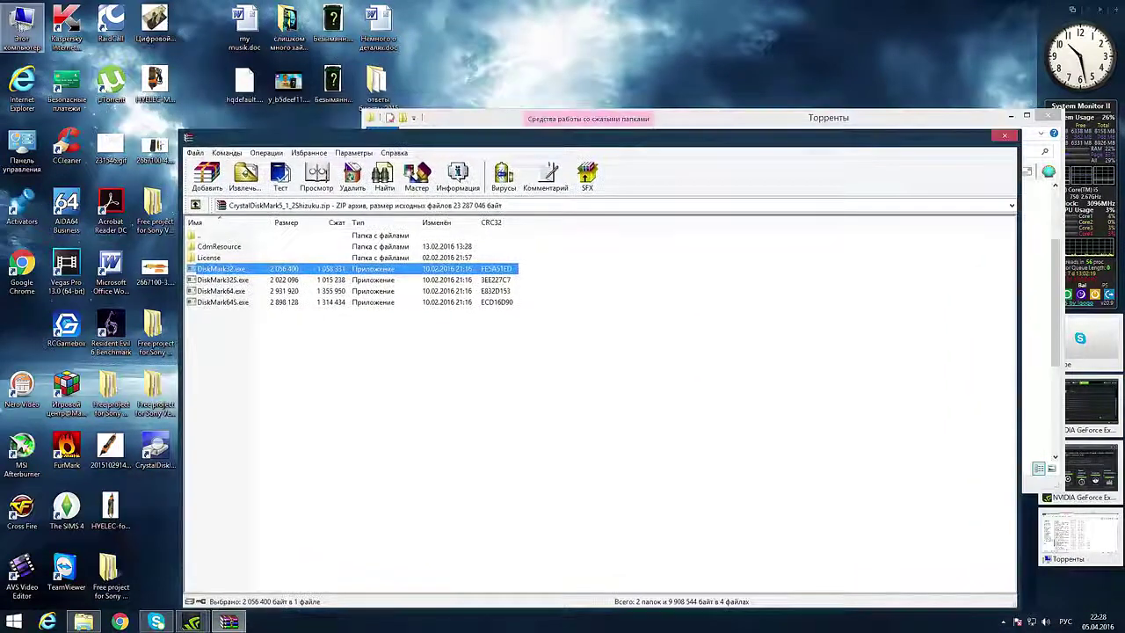
# - Copy the five dmb MP4 videos from the Видео folder on drive F: to the root of drive D: and watch the transfer speed
pyautogui.press('super+e')
pyautogui.moveTo(719, 295); pyautogui.dragTo(1015, 255)
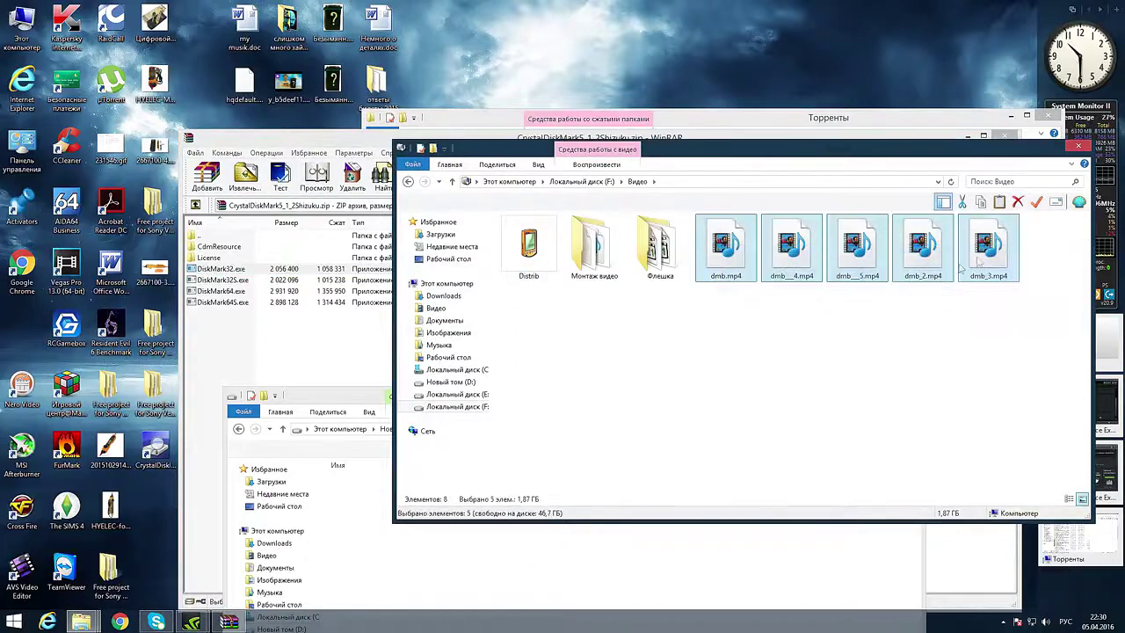
pyautogui.rightClick(748, 250)
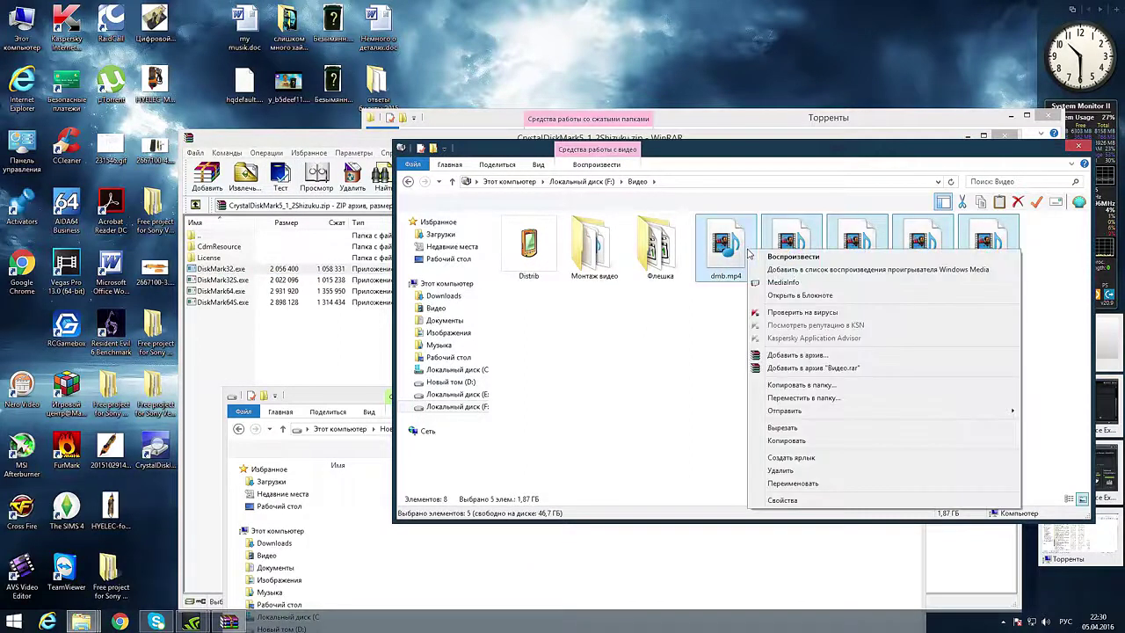
pyautogui.click(792, 441)
pyautogui.moveTo(533, 154); pyautogui.dragTo(467, 514)
pyautogui.moveTo(527, 405); pyautogui.dragTo(545, 145)
pyautogui.rightClick(453, 294)
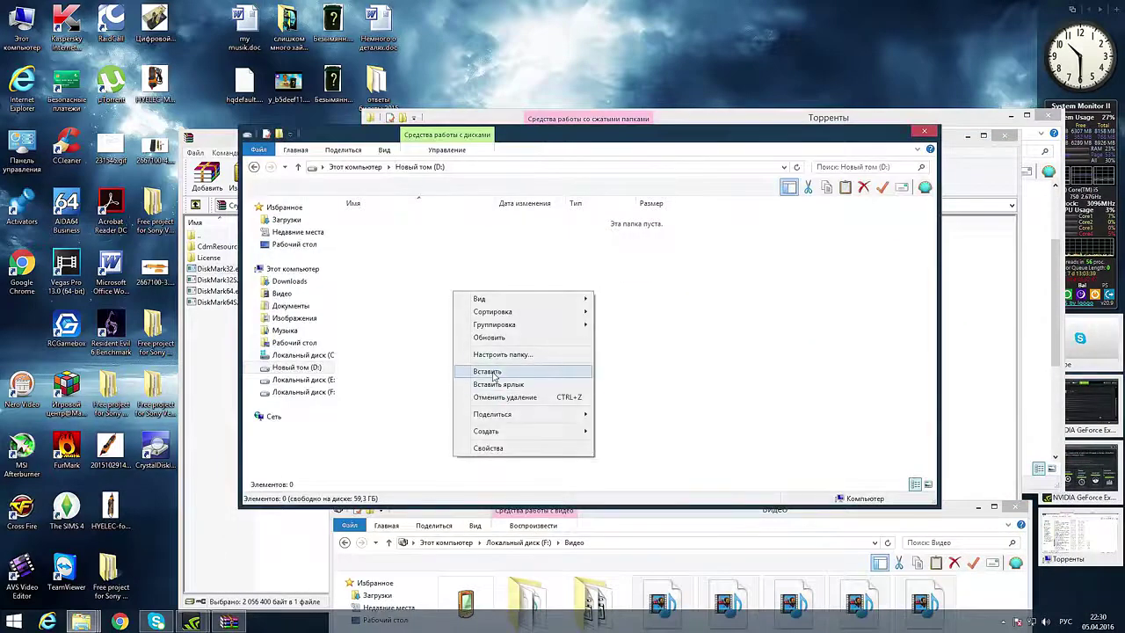
pyautogui.click(494, 375)
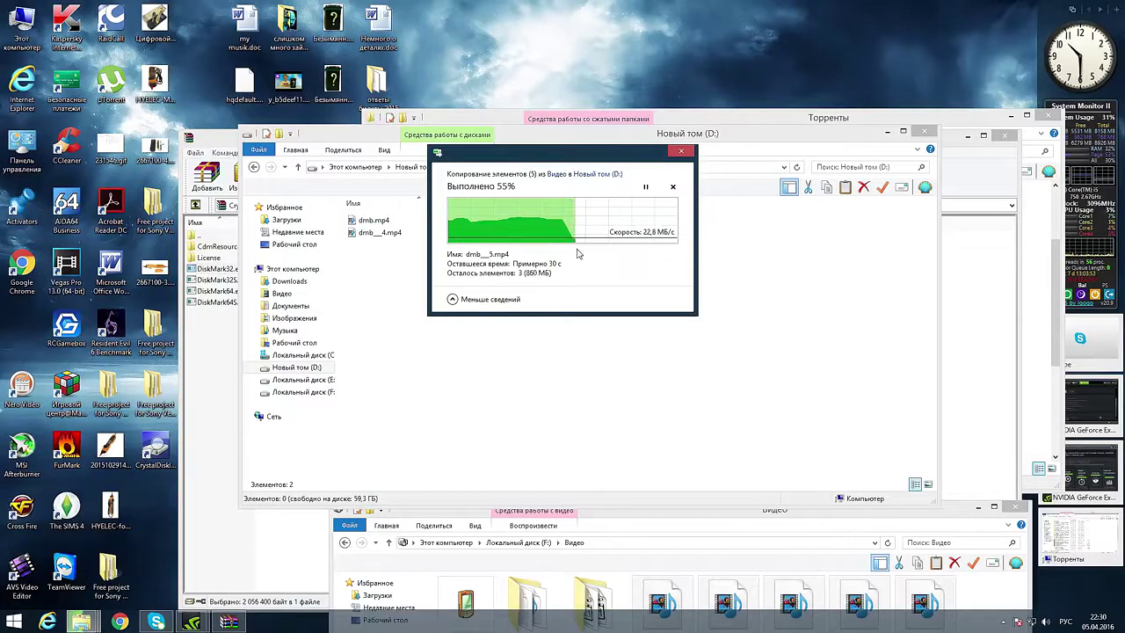
pyautogui.moveTo(585, 158); pyautogui.dragTo(633, 57)
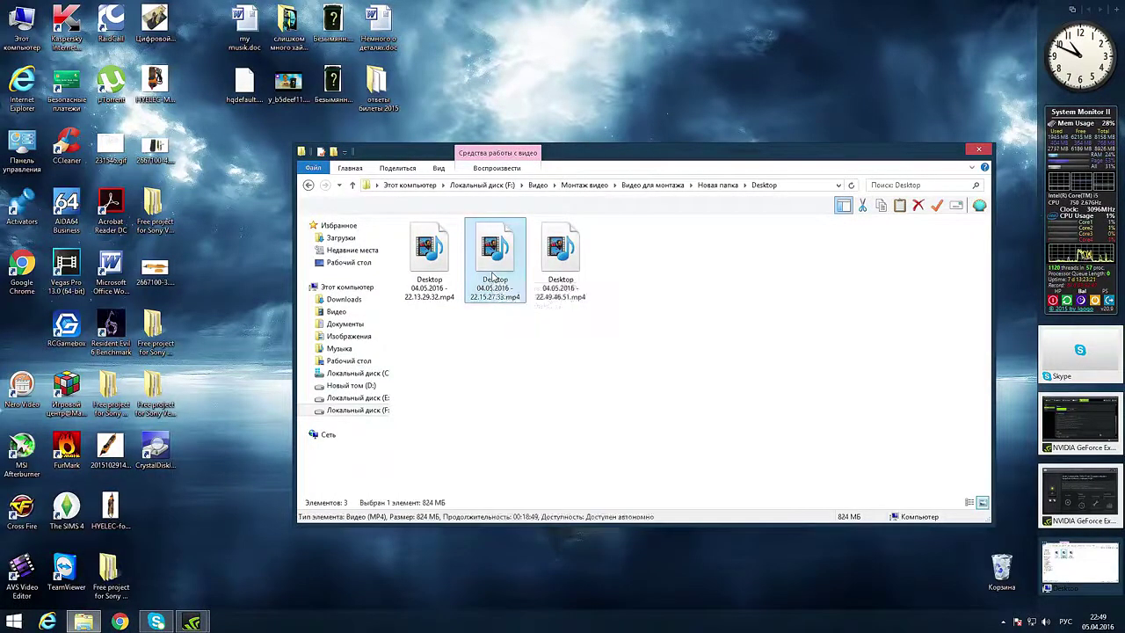
# - Copy the video "Desktop 04.05.2016 - 22.15.27.33.mp4" from the Desktop folder on drive F: to the root of drive D:
pyautogui.rightClick(492, 273)
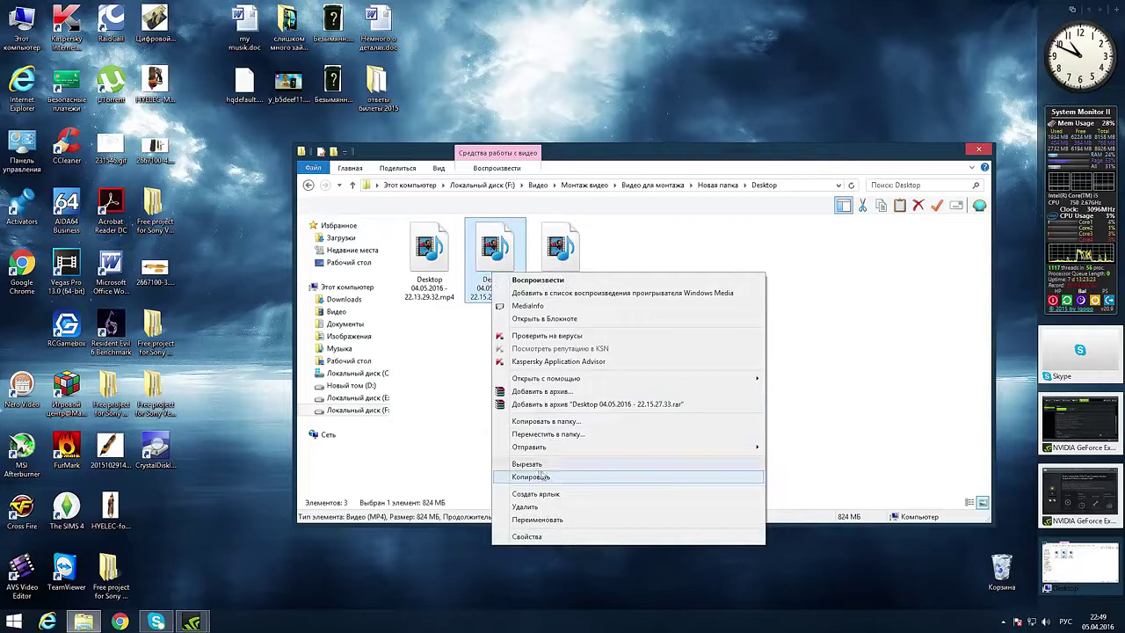
pyautogui.click(542, 476)
pyautogui.click(19, 23)
pyautogui.doubleClick(19, 23)
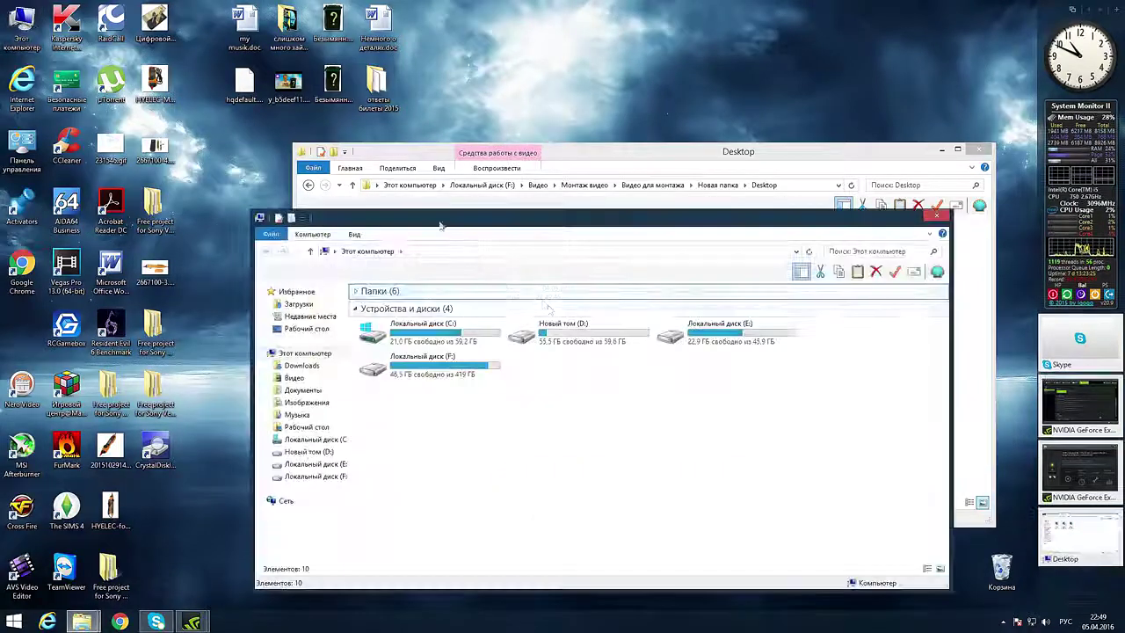
pyautogui.doubleClick(575, 330)
pyautogui.rightClick(491, 313)
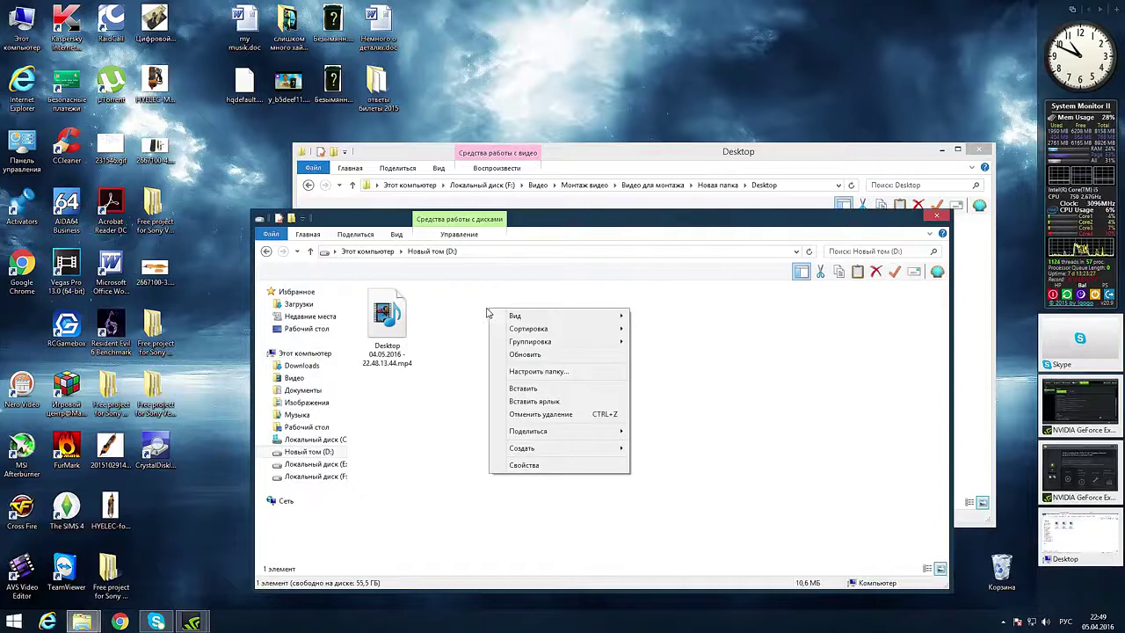
pyautogui.click(518, 392)
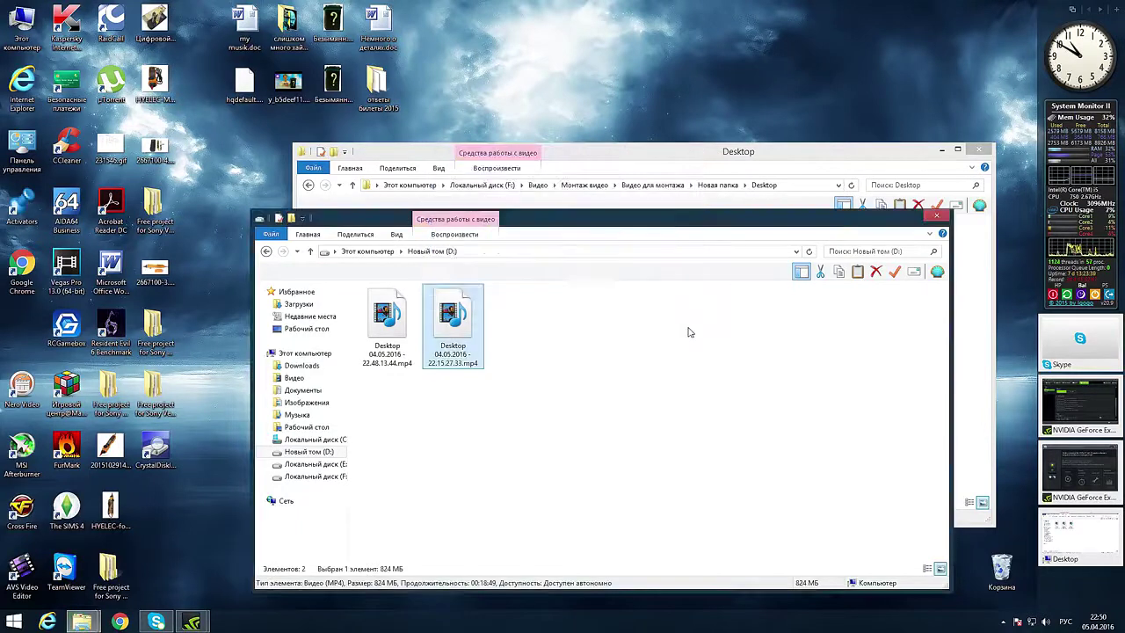
pyautogui.moveTo(596, 226); pyautogui.dragTo(580, 104)
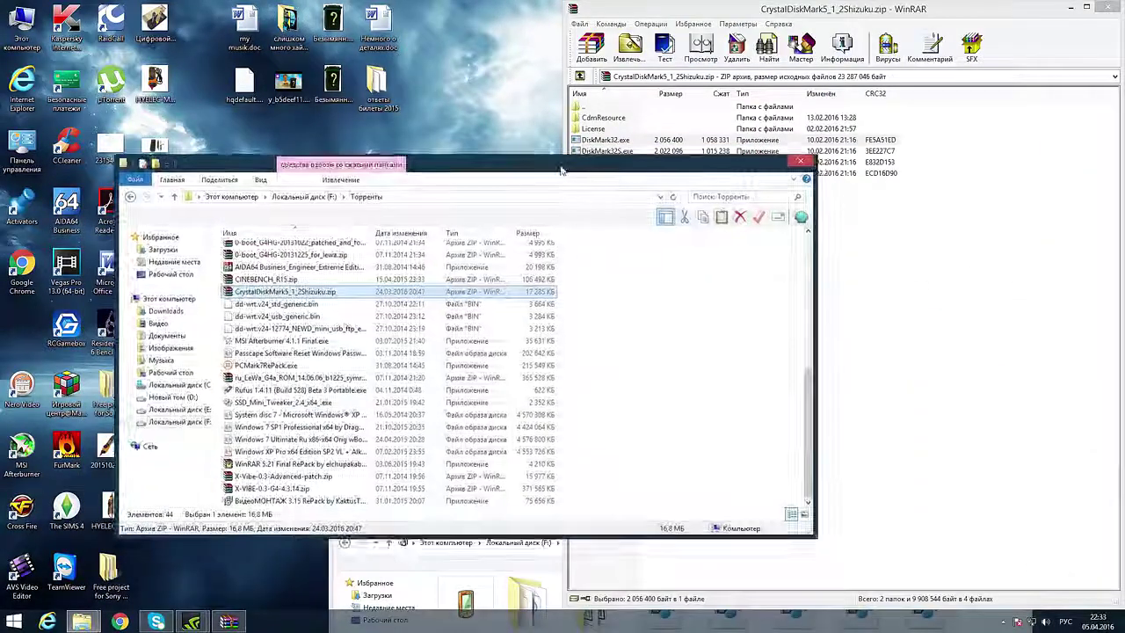
# - Close the Торренты folder window, the CrystalDiskMark archive in WinRAR, and the Видео folder window
pyautogui.click(800, 162)
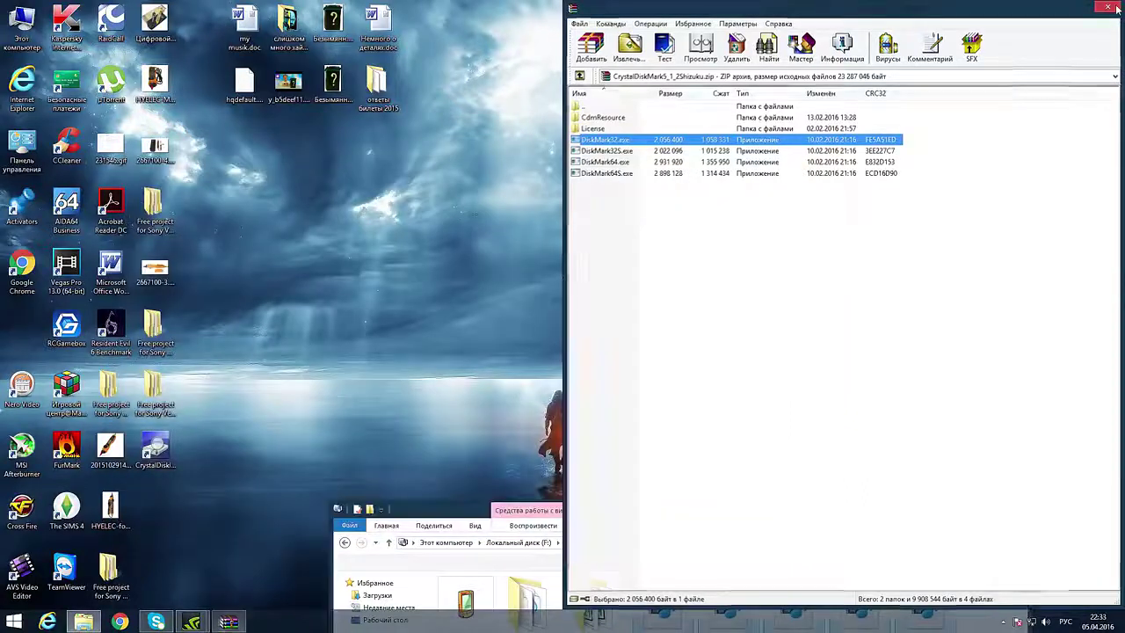
pyautogui.hotkey('alt', 'F4')
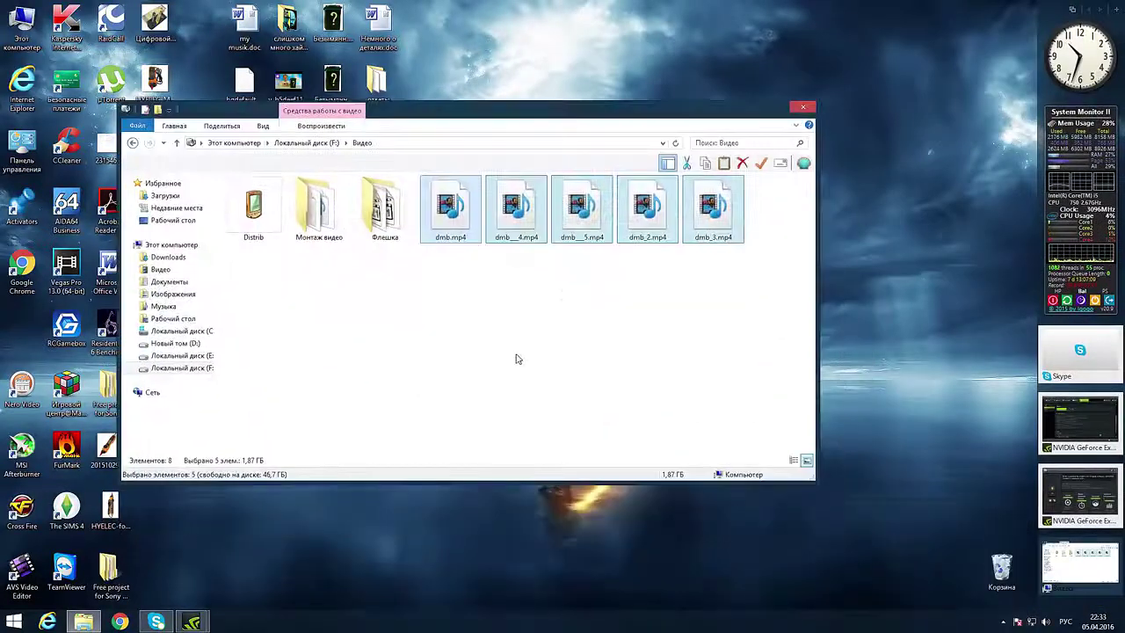
pyautogui.click(809, 112)
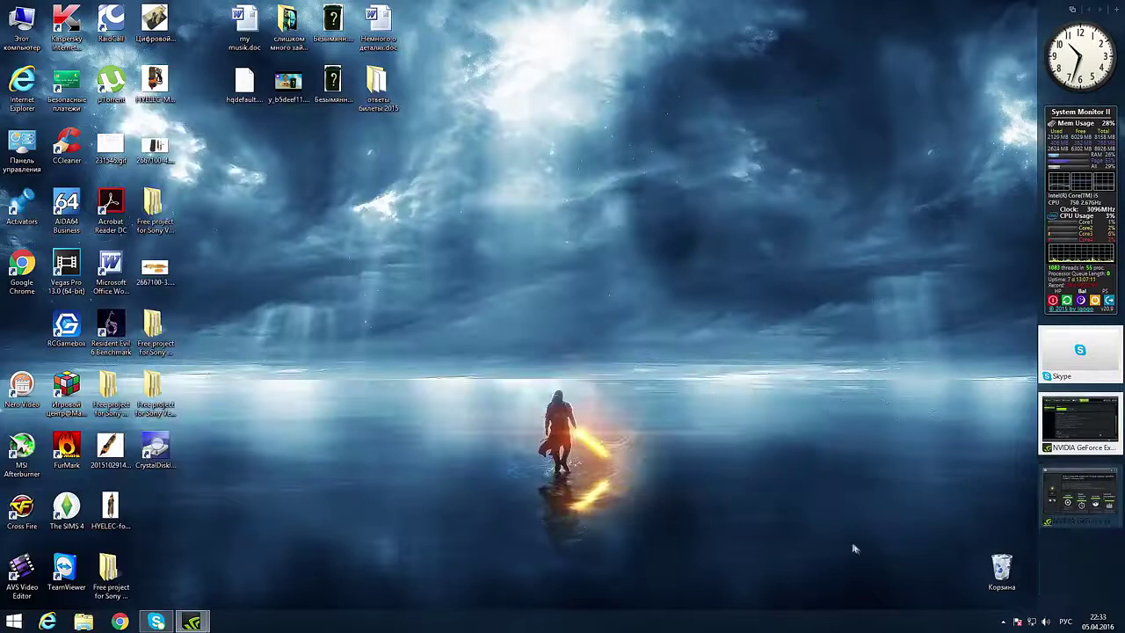